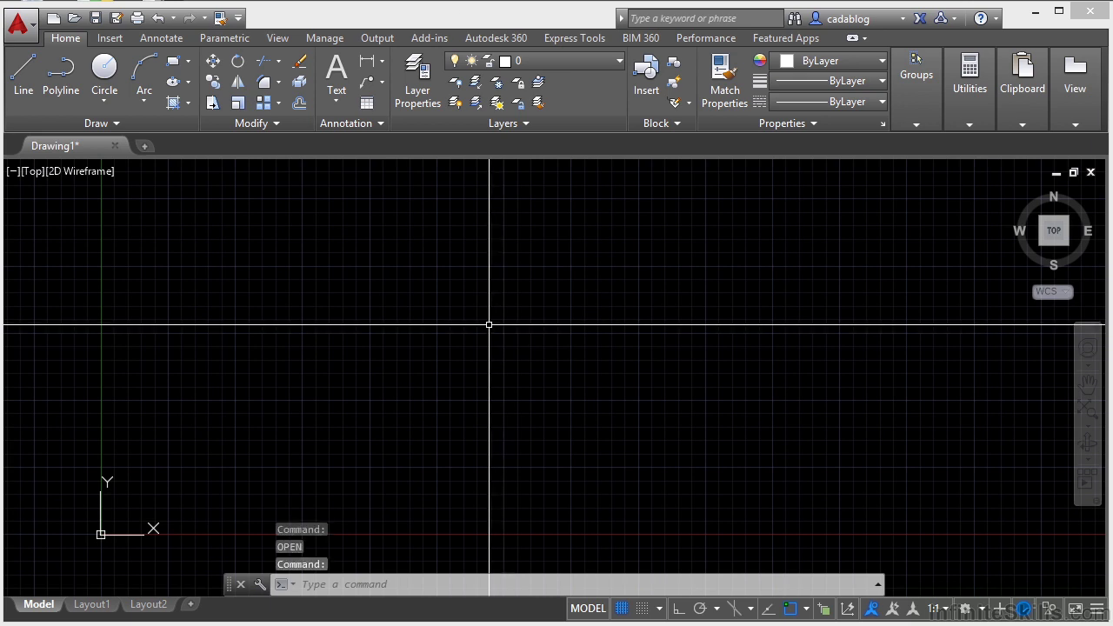
Step: Open the drawing-area shortcut menu and preview its Recent Input, Clipboard, Isolate and Action Recorder submenus
{"action": "right_click", "coordinate": [489, 324]}
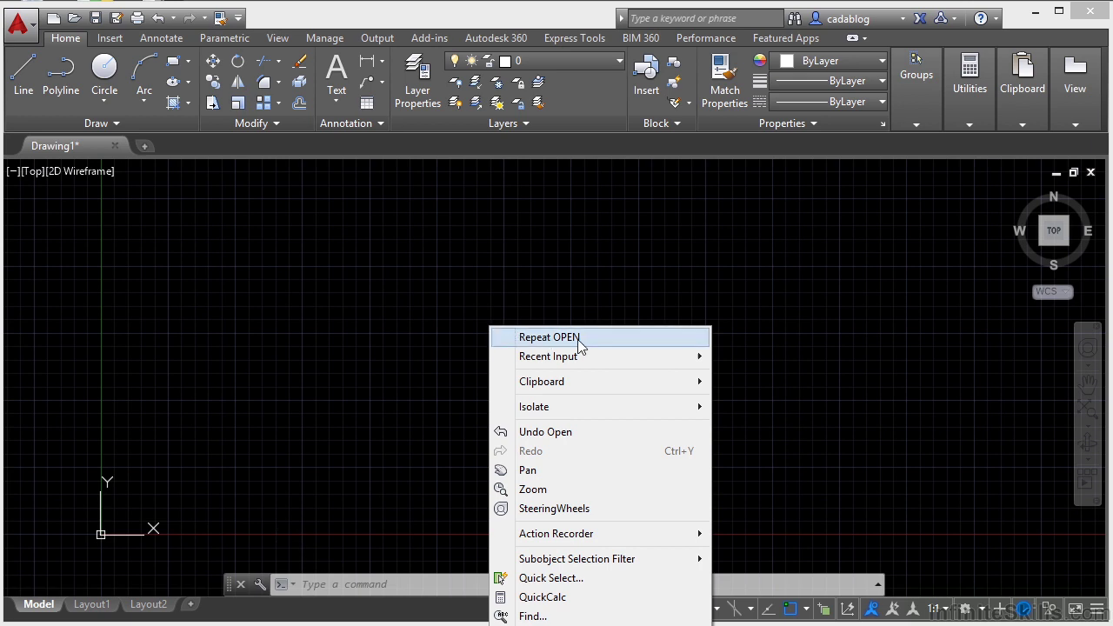
{"action": "mouse_move", "coordinate": [618, 364]}
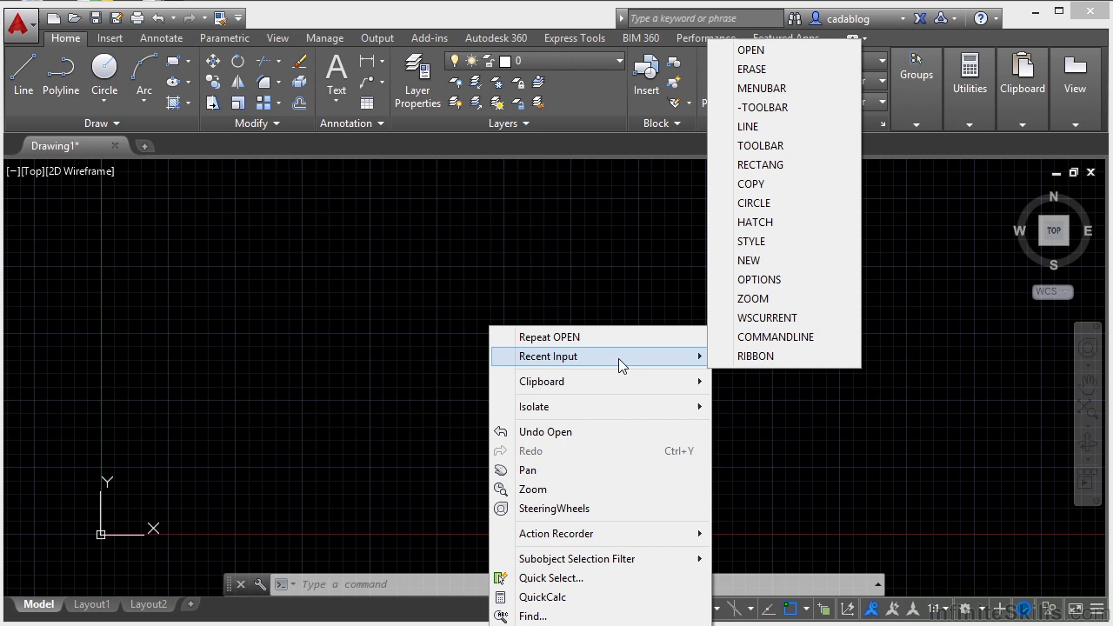
{"action": "mouse_move", "coordinate": [663, 387]}
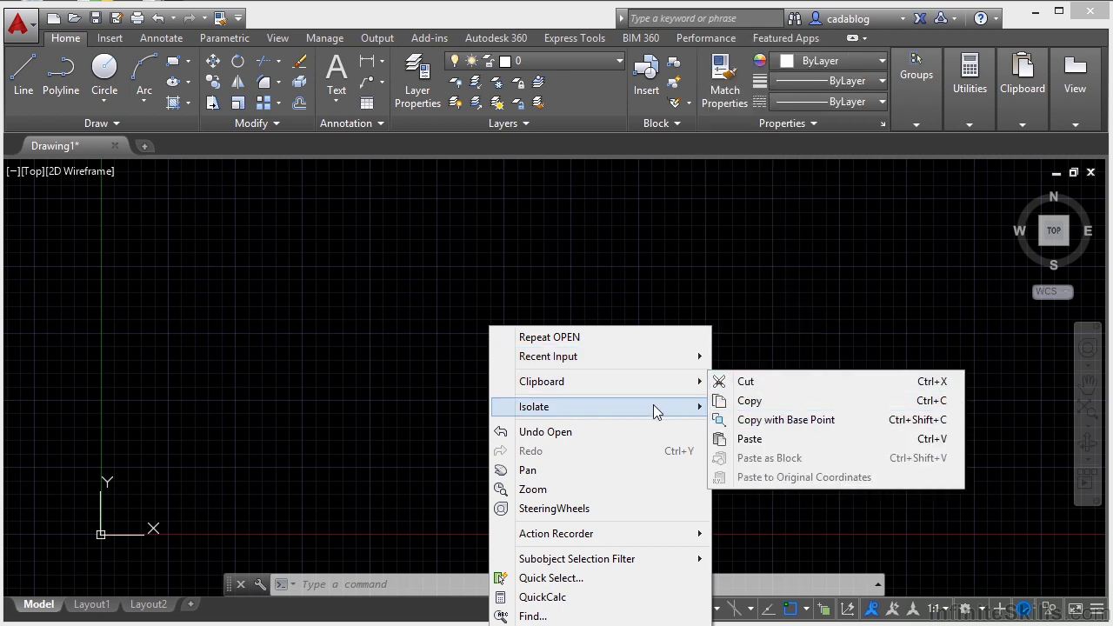
{"action": "mouse_move", "coordinate": [656, 411]}
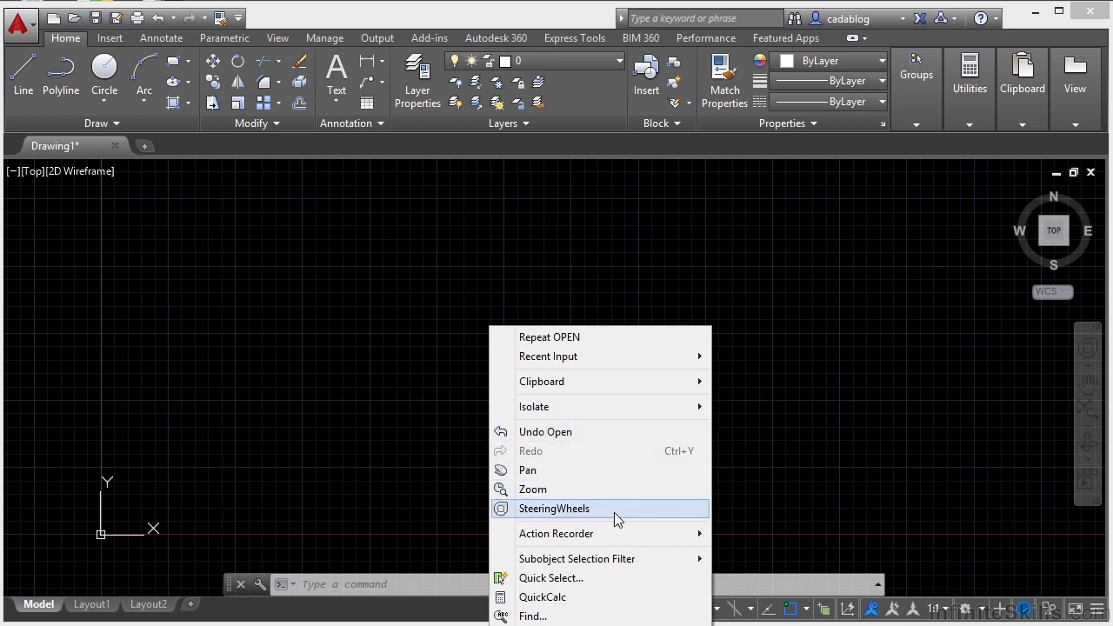
{"action": "mouse_move", "coordinate": [632, 544]}
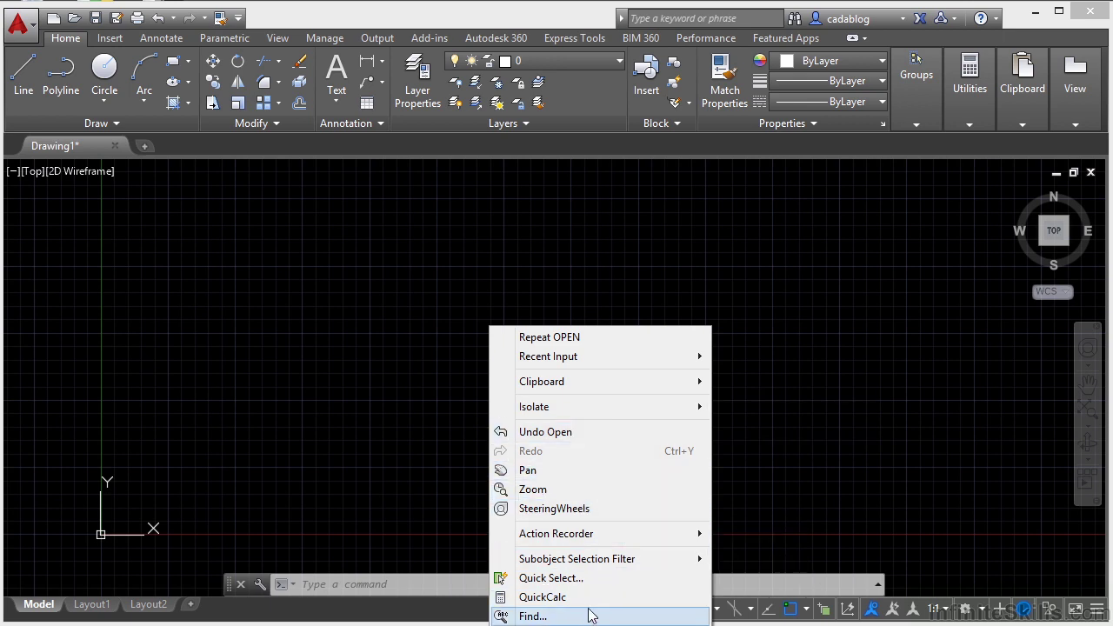
Step: Dismiss the shortcut menu and draw one short diagonal line with the L command
{"action": "left_click", "coordinate": [755, 388]}
{"action": "key", "text": "Escape"}
{"action": "type", "text": "l"}
{"action": "key", "text": "Return"}
{"action": "left_click", "coordinate": [594, 256]}
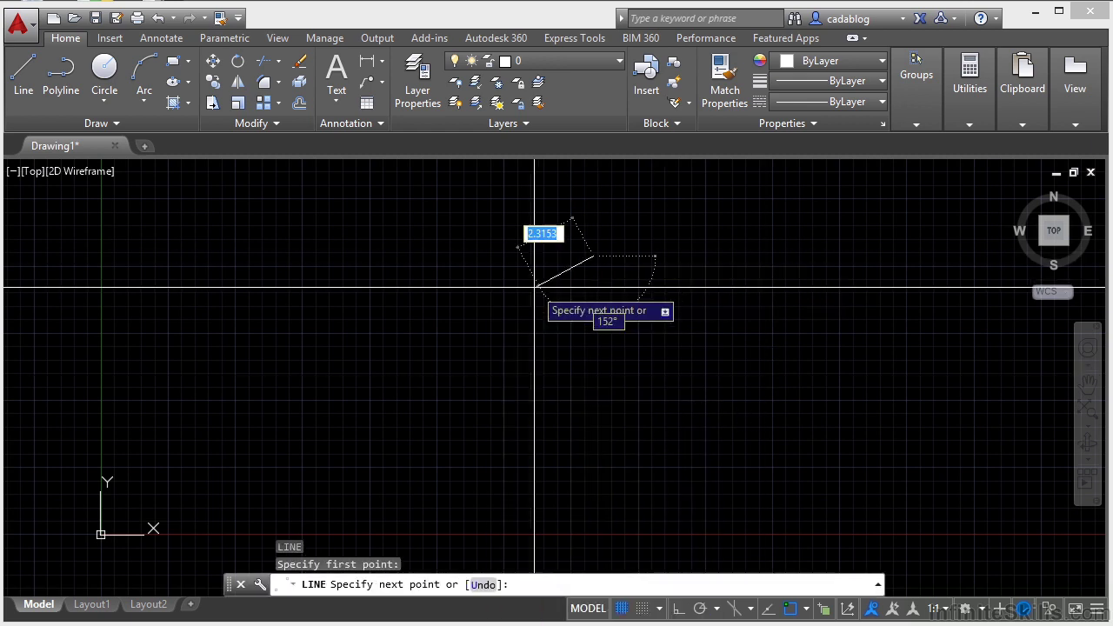
{"action": "left_click", "coordinate": [500, 305]}
{"action": "key", "text": "Return"}
Step: Window-select the new line, view its editing shortcut menu, then cancel it
{"action": "left_click_drag", "start_coordinate": [554, 332], "coordinate": [548, 278]}
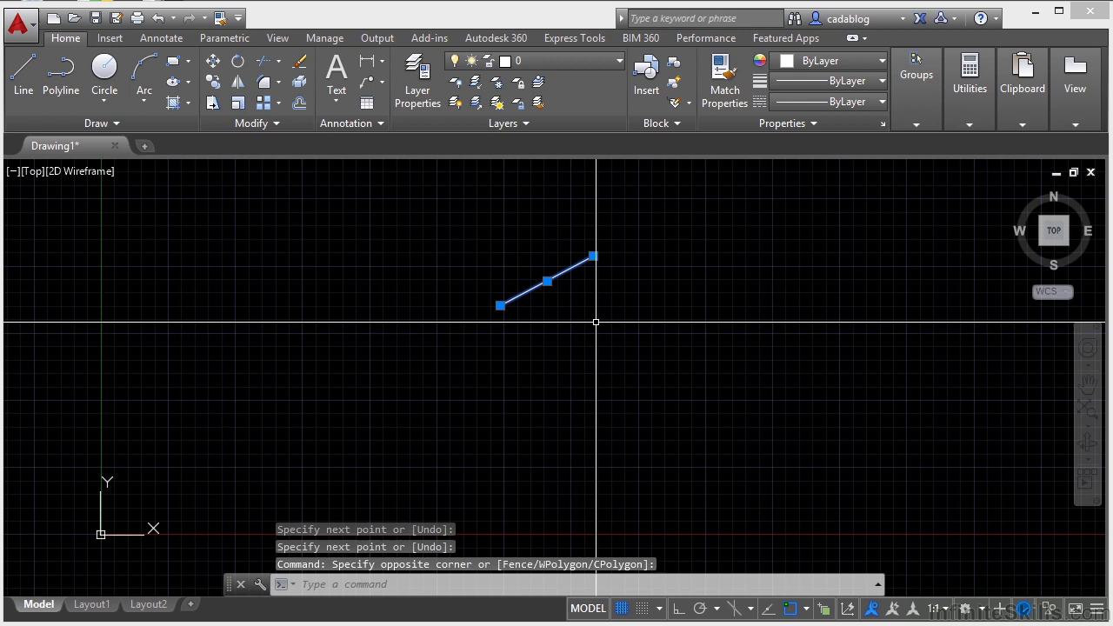
{"action": "right_click", "coordinate": [620, 190]}
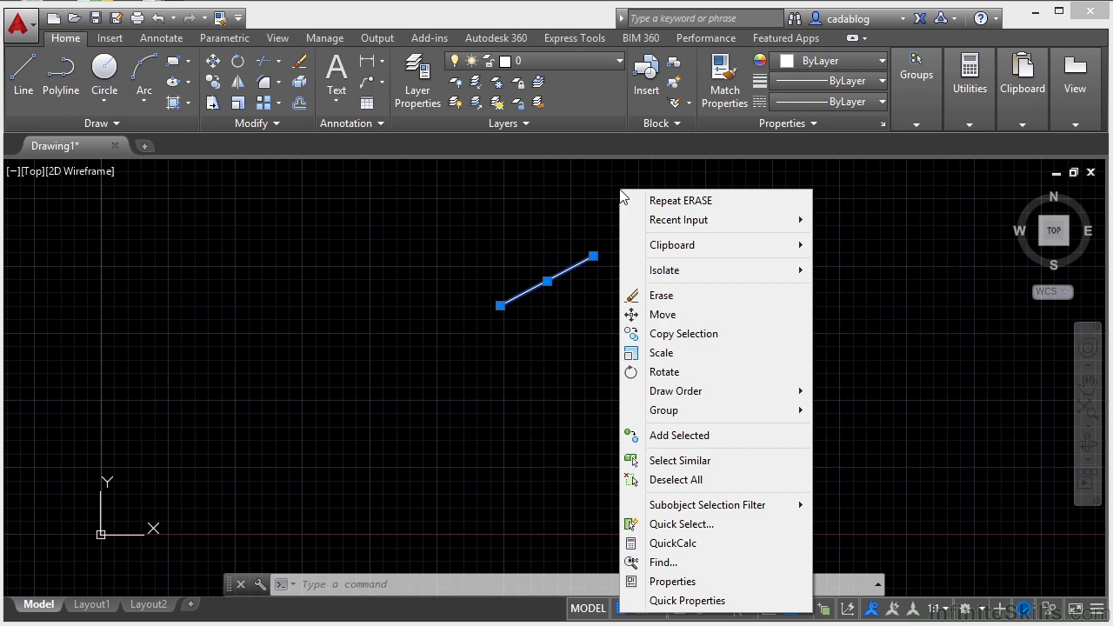
{"action": "mouse_move", "coordinate": [704, 220]}
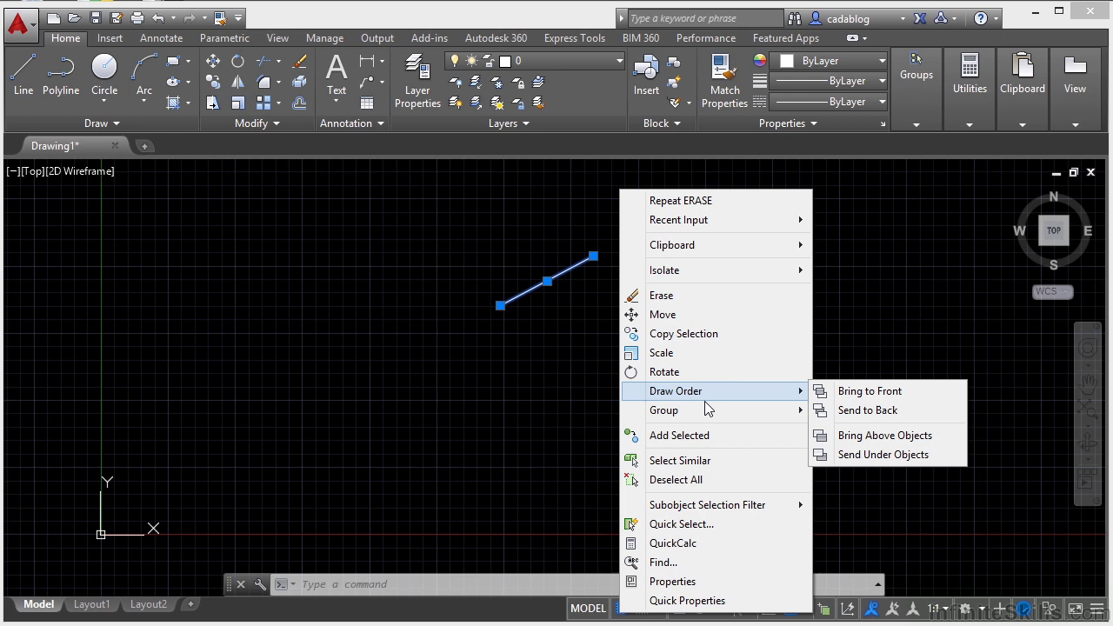
{"action": "mouse_move", "coordinate": [699, 409]}
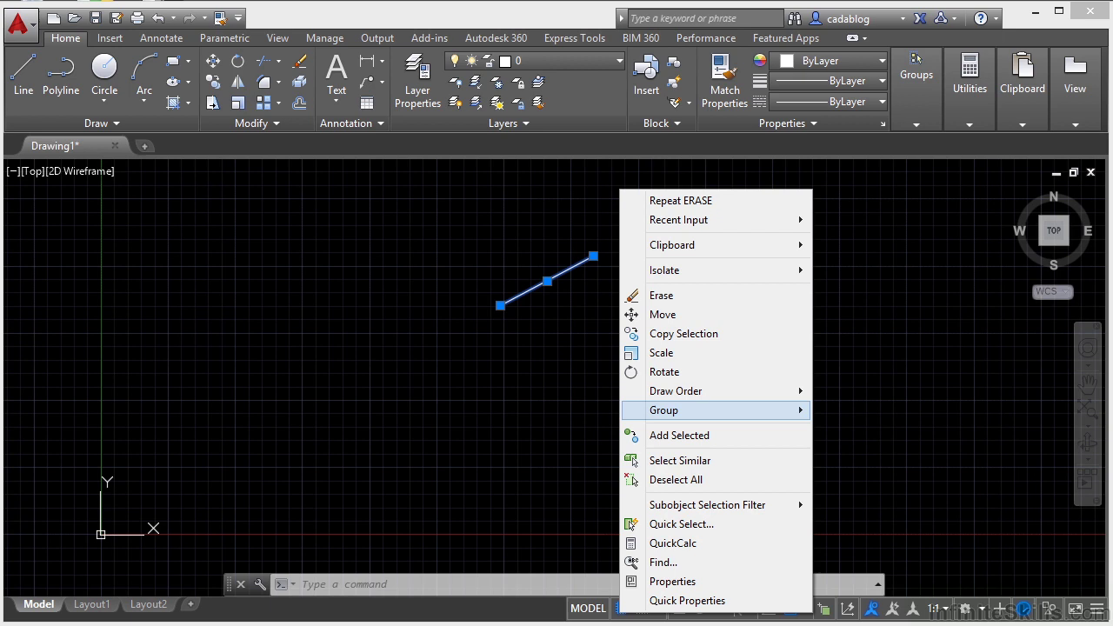
{"action": "key", "text": "Escape"}
{"action": "key", "text": "Escape"}
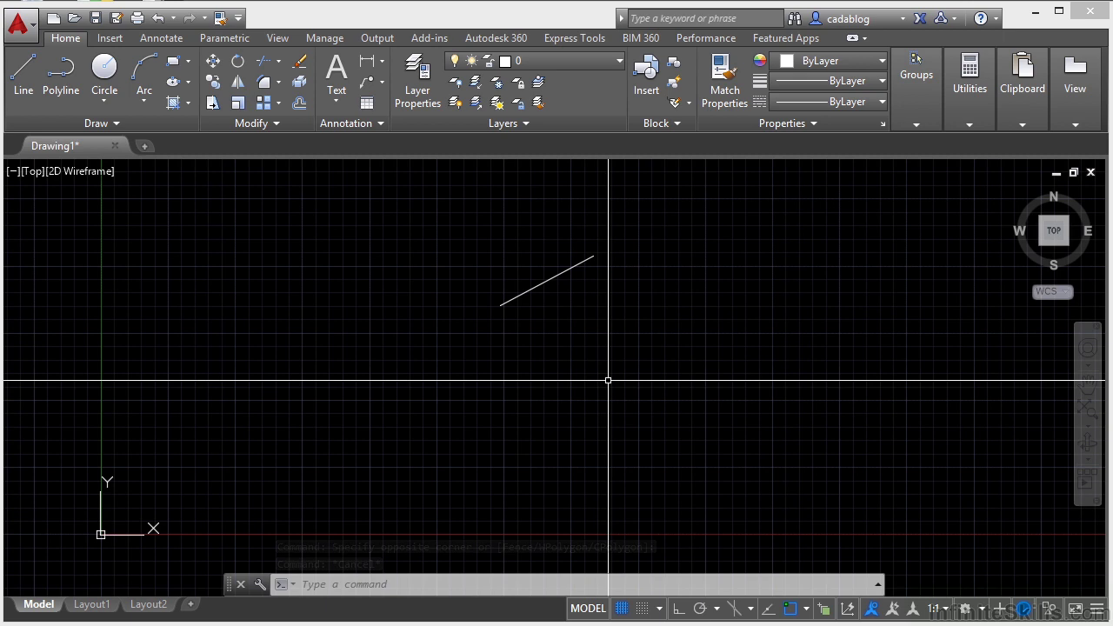
{"action": "type", "text": "L"}
{"action": "key", "text": "Return"}
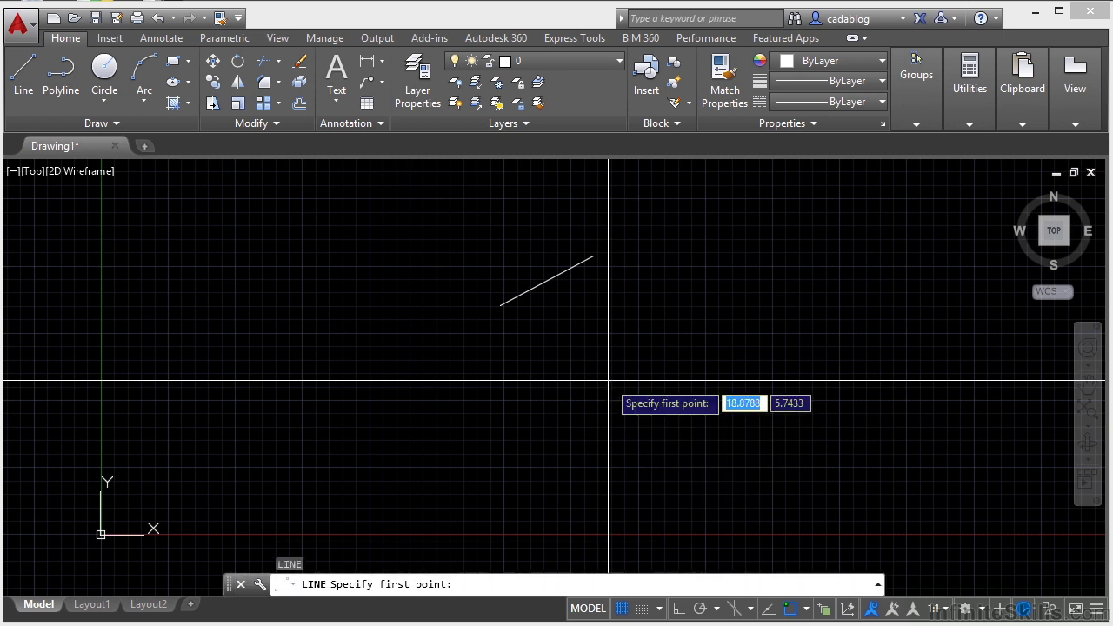
{"action": "left_click", "coordinate": [608, 334]}
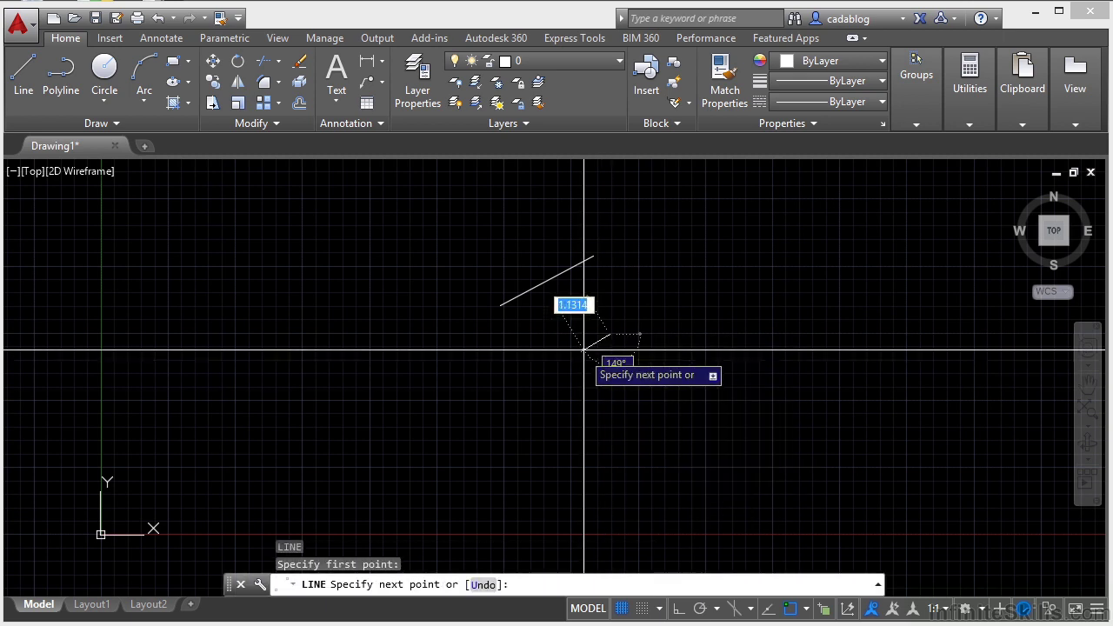
{"action": "right_click", "coordinate": [481, 346]}
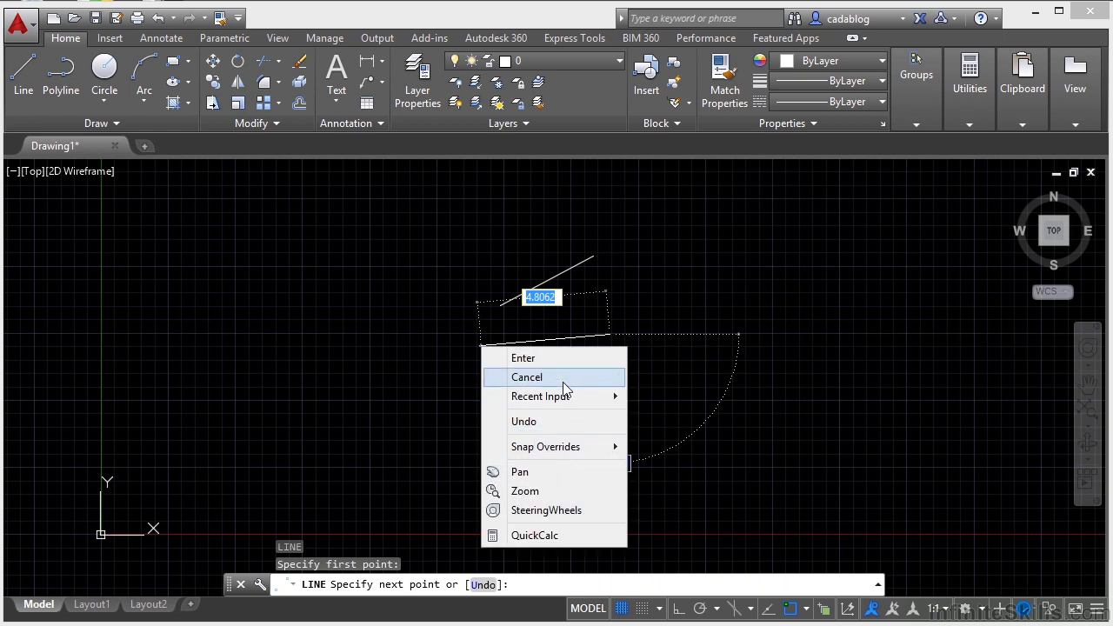
{"action": "mouse_move", "coordinate": [571, 456]}
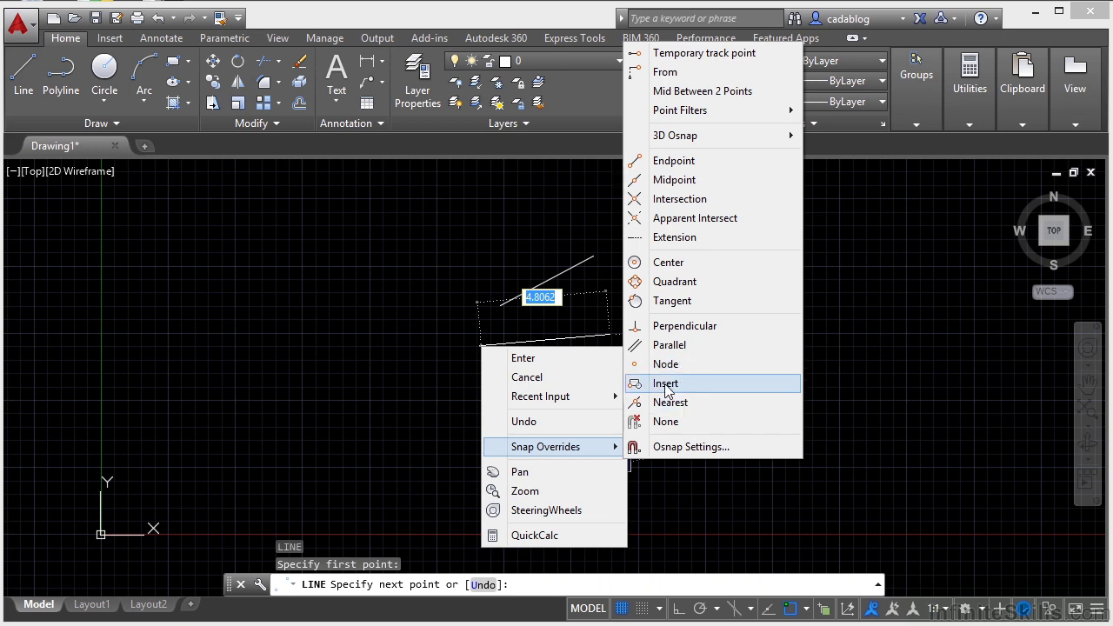
{"action": "left_click", "coordinate": [524, 359]}
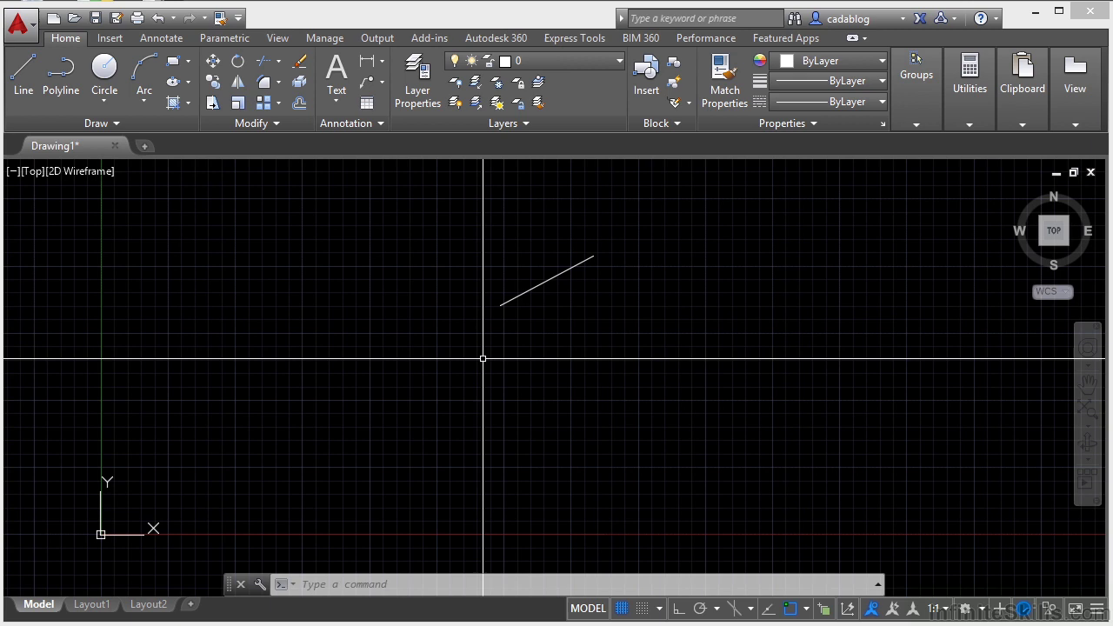
Step: Open Options with OP and browse the User Preferences, Plot and Publish, and Open and Save tabs
{"action": "type", "text": "OP"}
{"action": "key", "text": "Return"}
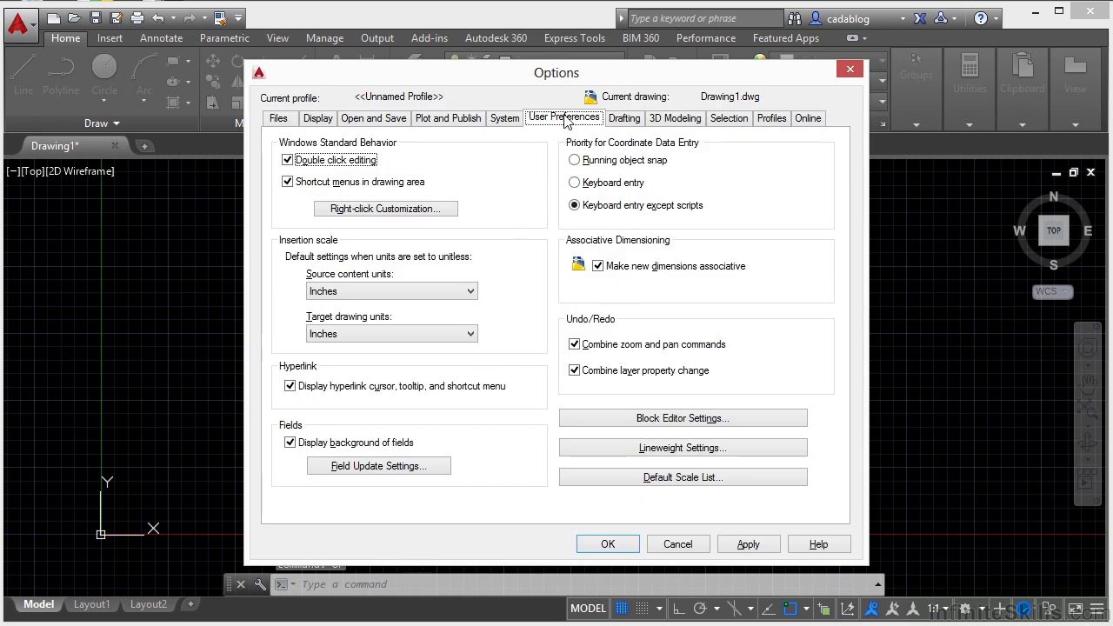
{"action": "left_click", "coordinate": [556, 122]}
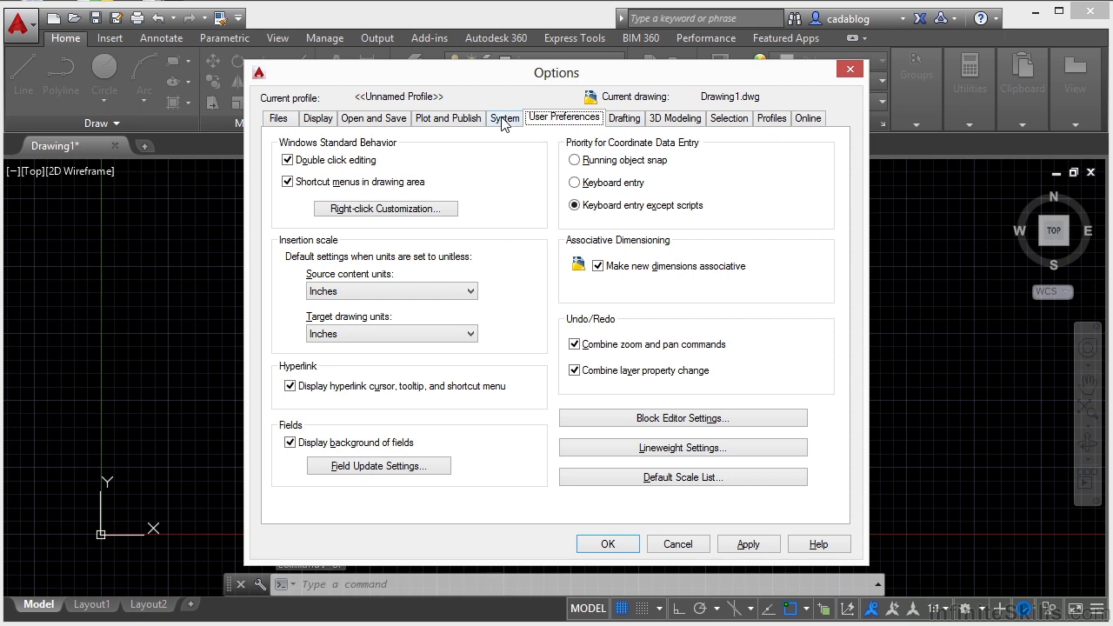
{"action": "left_click", "coordinate": [458, 121]}
{"action": "left_click", "coordinate": [387, 120]}
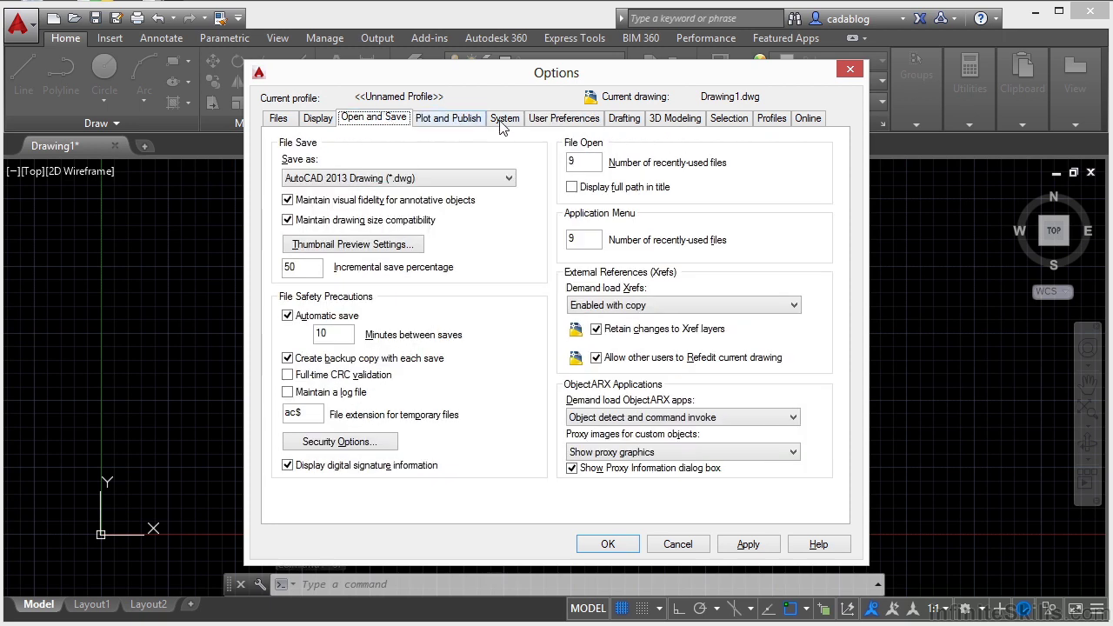
{"action": "left_click", "coordinate": [551, 122]}
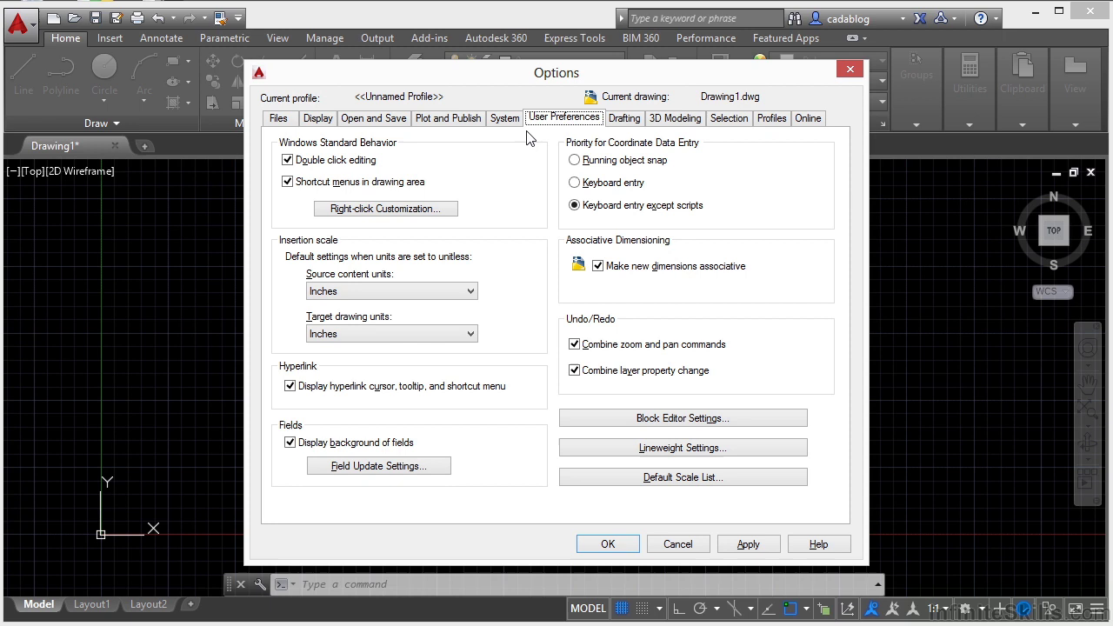
Step: In Right-Click Customization, toggle time-sensitive right-click off and back on
{"action": "left_click", "coordinate": [373, 209]}
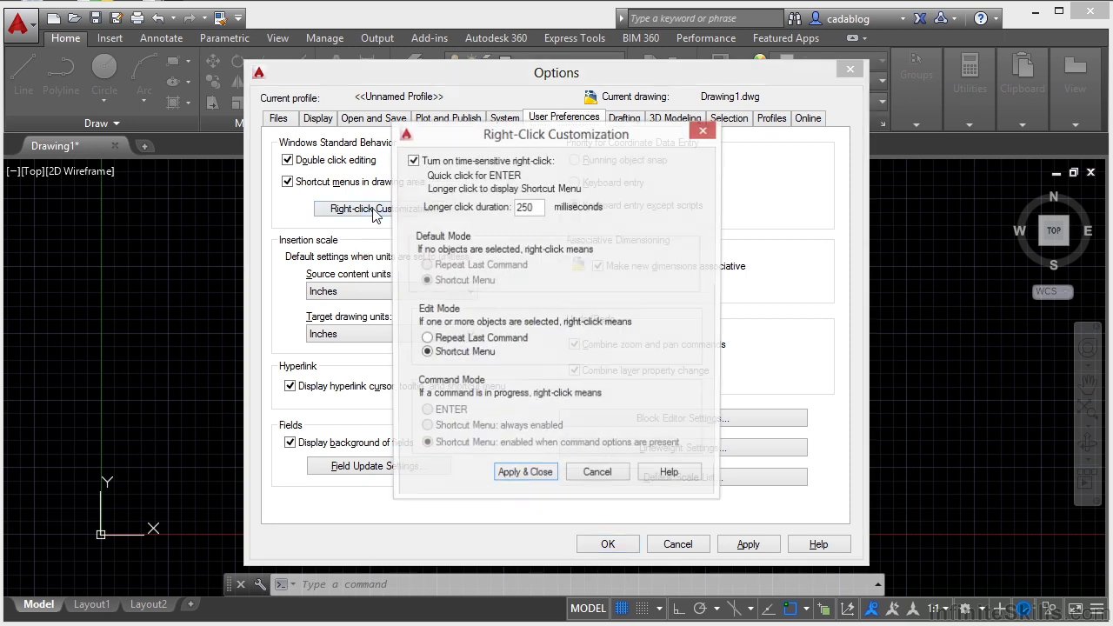
{"action": "left_click", "coordinate": [413, 162]}
{"action": "left_click", "coordinate": [414, 161]}
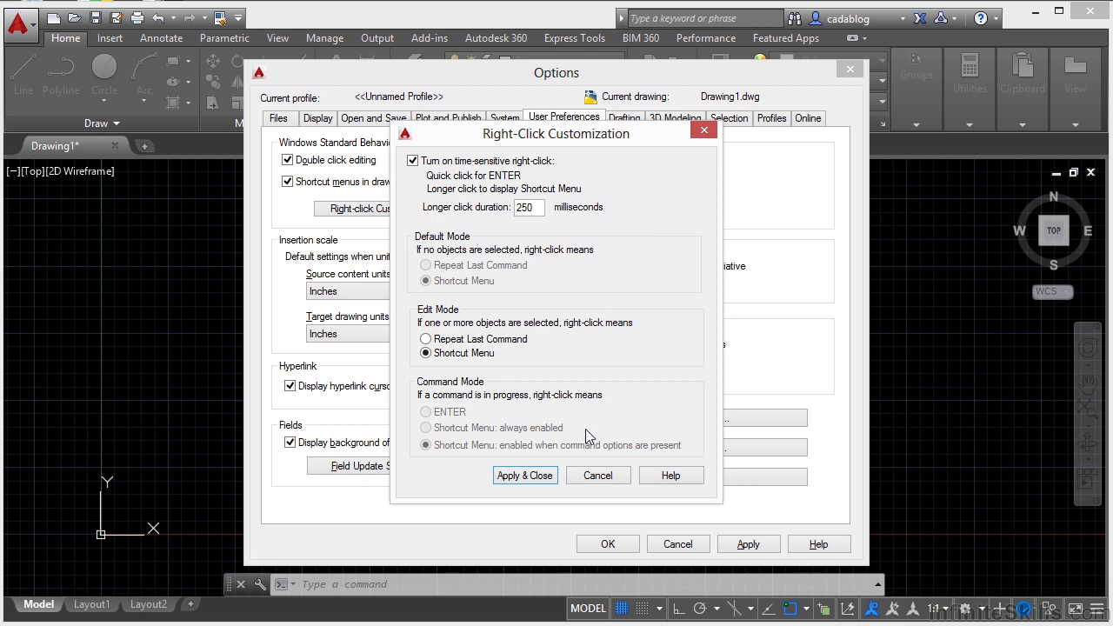
Step: Apply the right-click customization and close its settings
{"action": "left_click", "coordinate": [520, 475]}
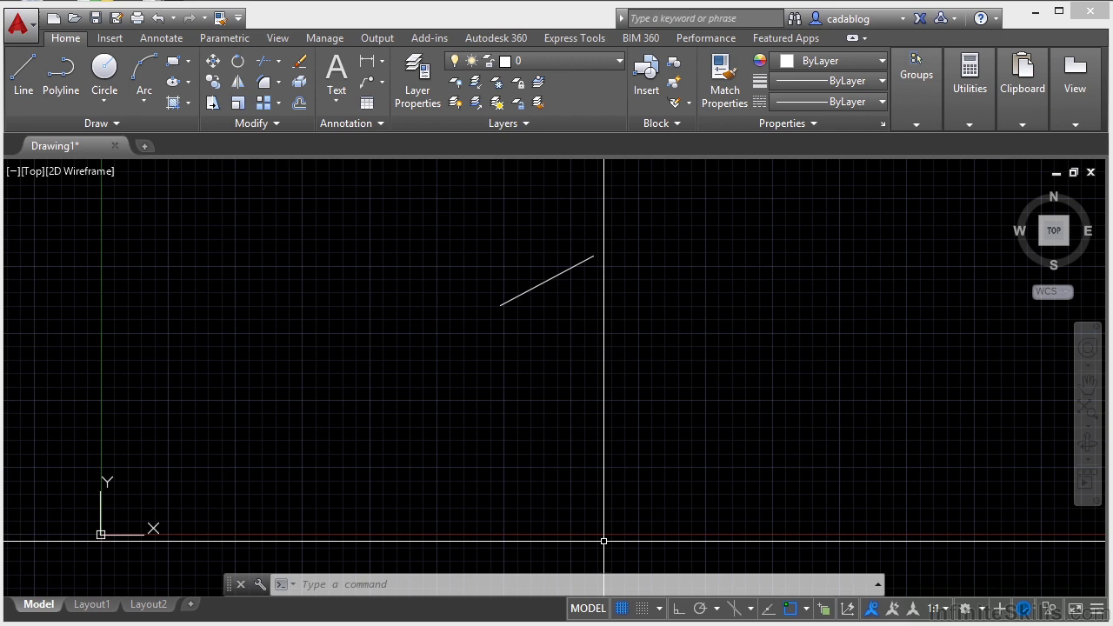
Step: Show the diagonal line's properties, its 3.9210 length and 208° angle, then close the Properties palette
{"action": "key", "text": "ctrl+1"}
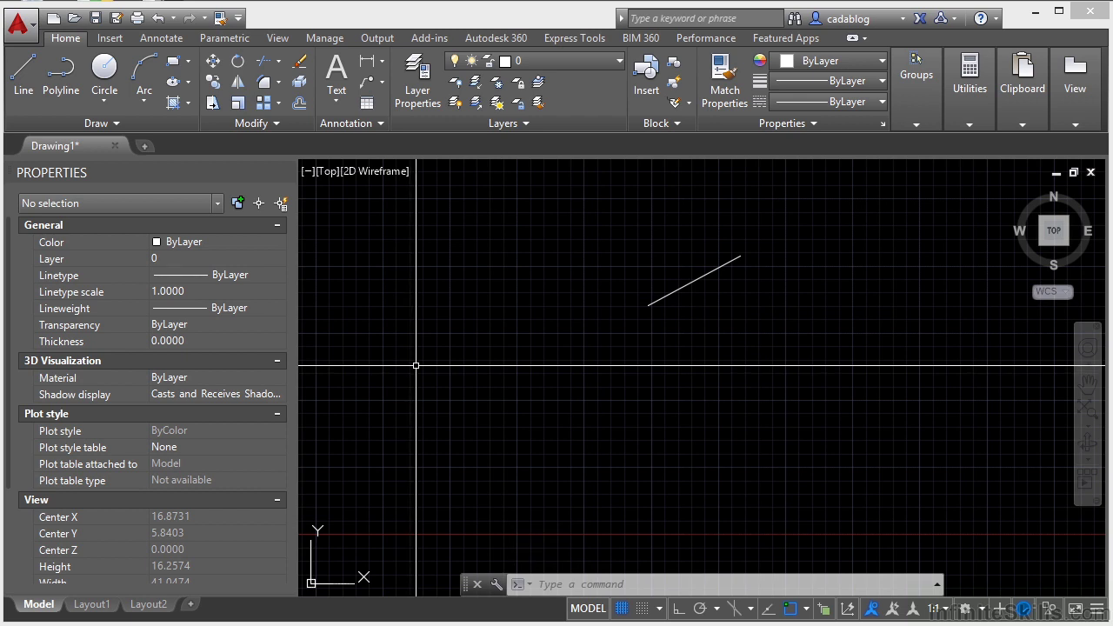
{"action": "left_click", "coordinate": [686, 291]}
{"action": "left_click", "coordinate": [662, 269]}
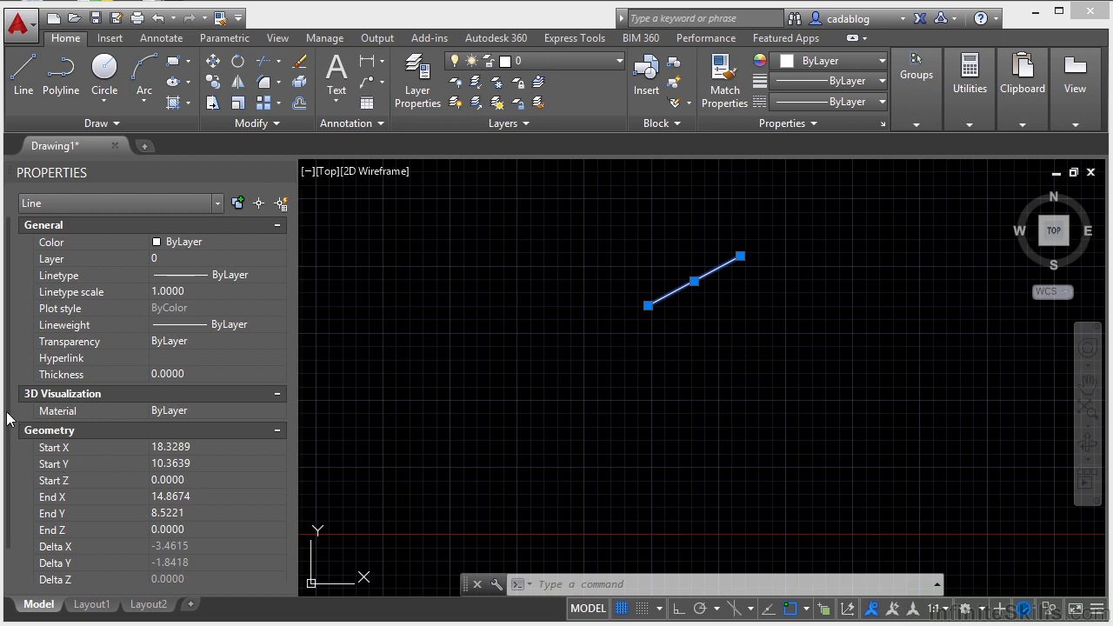
{"action": "left_click_drag", "start_coordinate": [10, 424], "coordinate": [18, 460]}
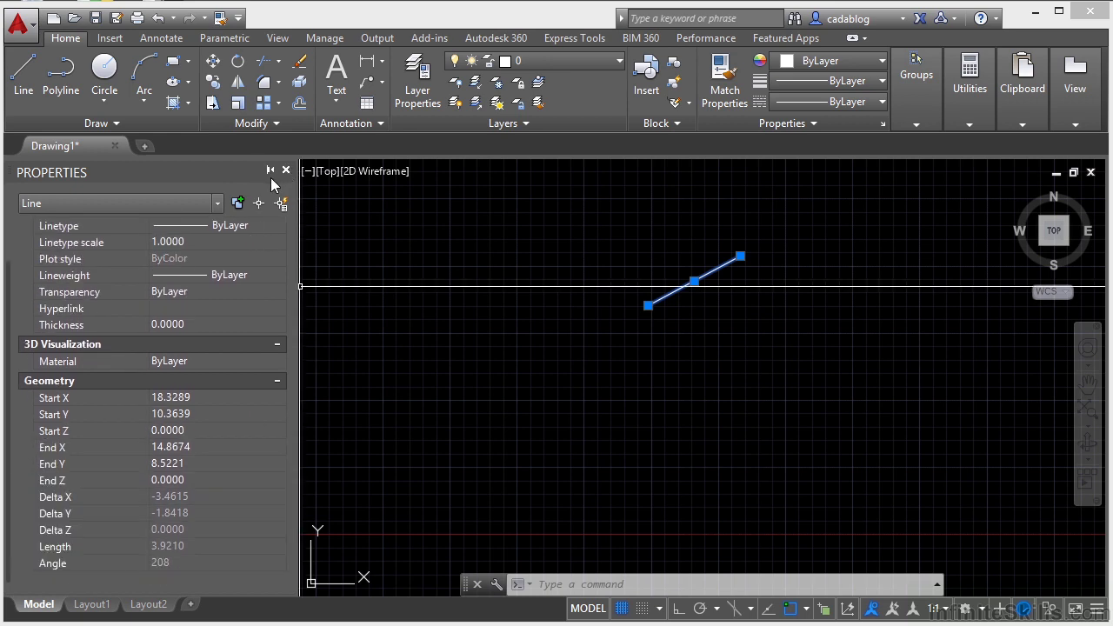
{"action": "left_click", "coordinate": [286, 171]}
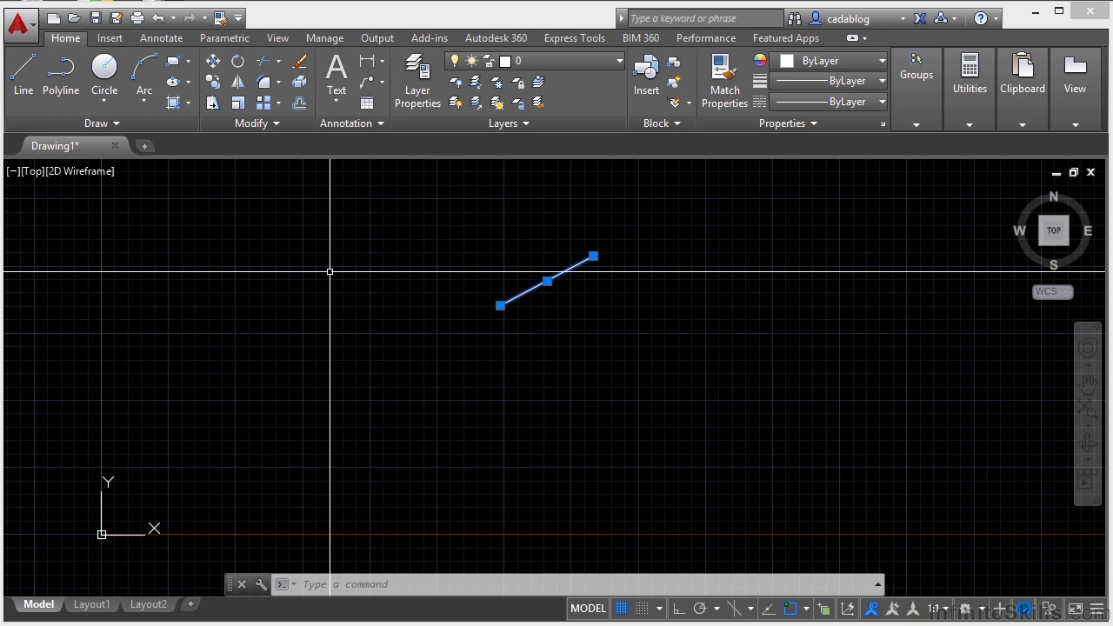
{"action": "key", "text": "Escape"}
{"action": "key", "text": "Escape"}
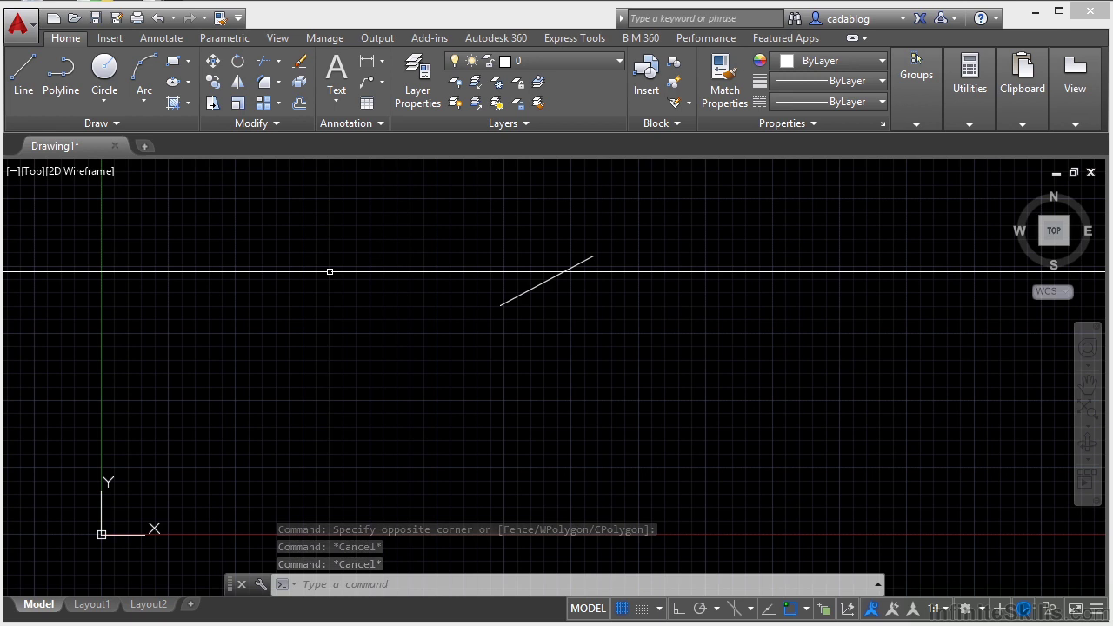
{"action": "key", "text": "ctrl+2"}
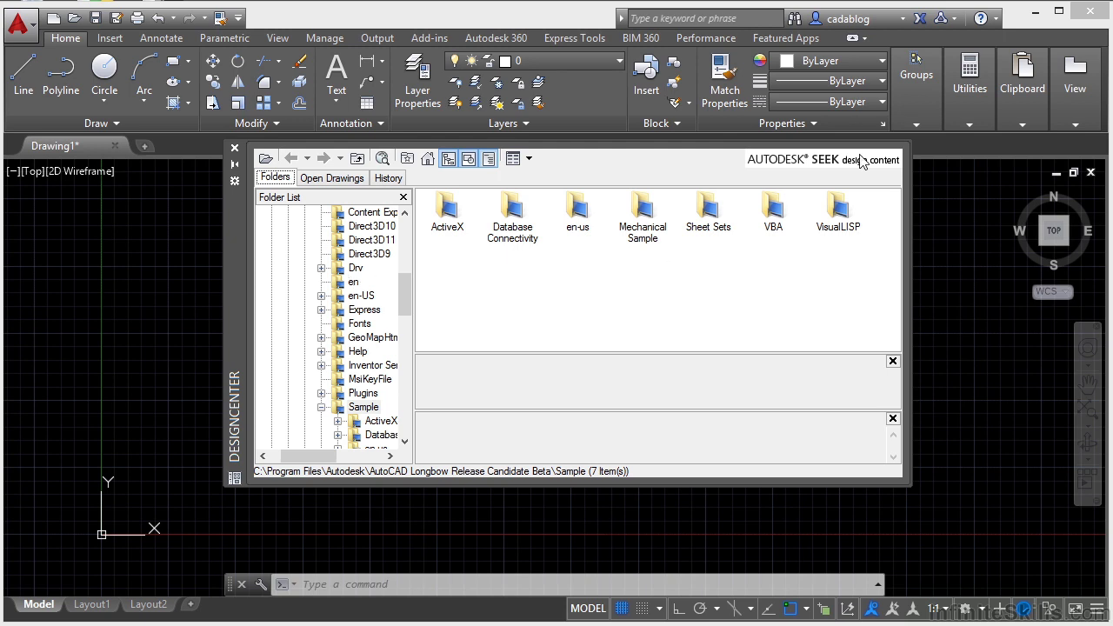
{"action": "left_click", "coordinate": [917, 76]}
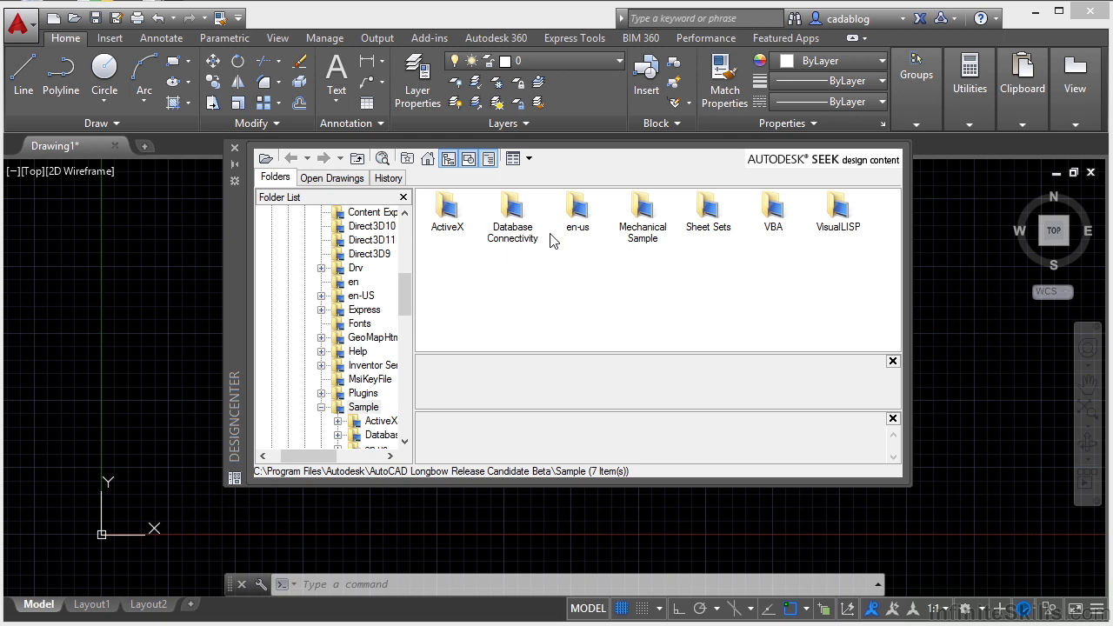
{"action": "left_click", "coordinate": [233, 148]}
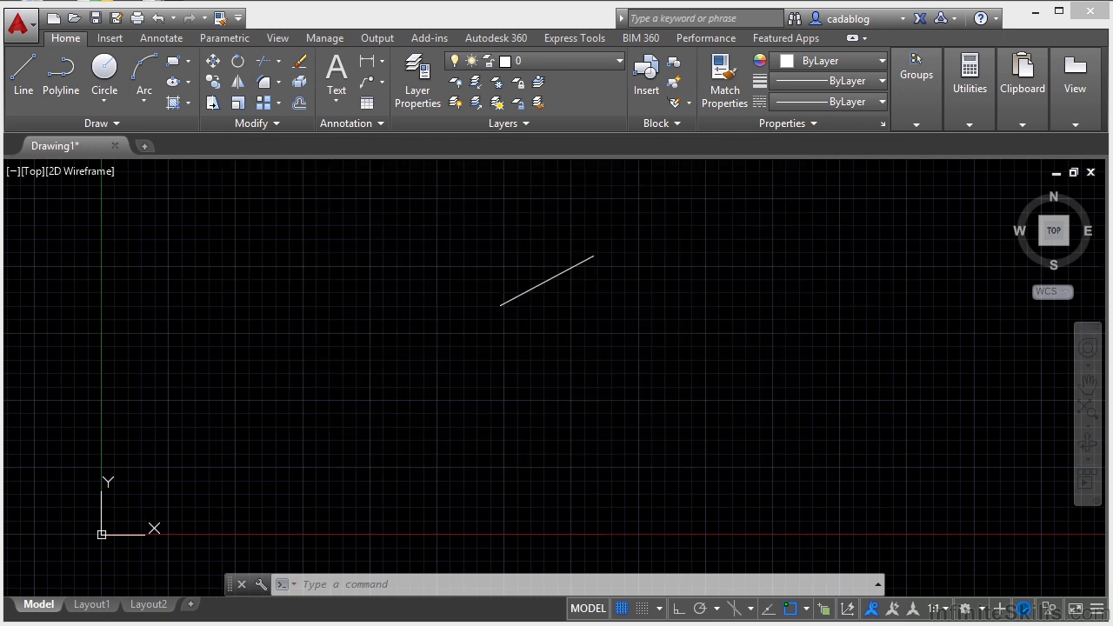
Step: Open Tool Palettes and browse the Constraints, Annotation, Architectural, Mechanical, Electrical and Civil tabs
{"action": "key", "text": "ctrl+3"}
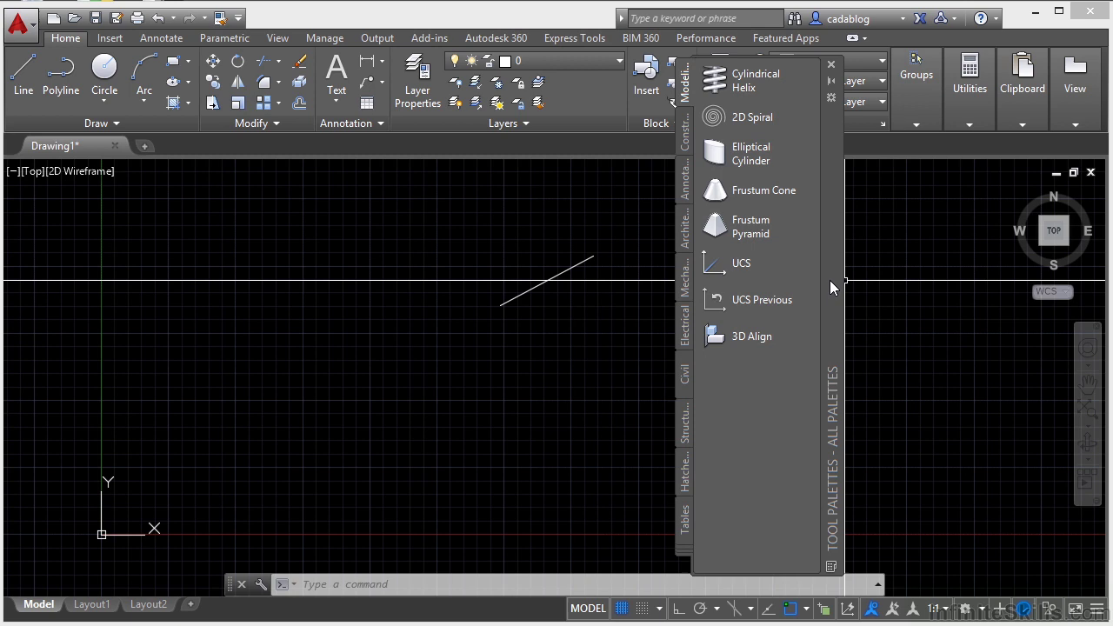
{"action": "left_click", "coordinate": [686, 135]}
{"action": "left_click", "coordinate": [689, 184]}
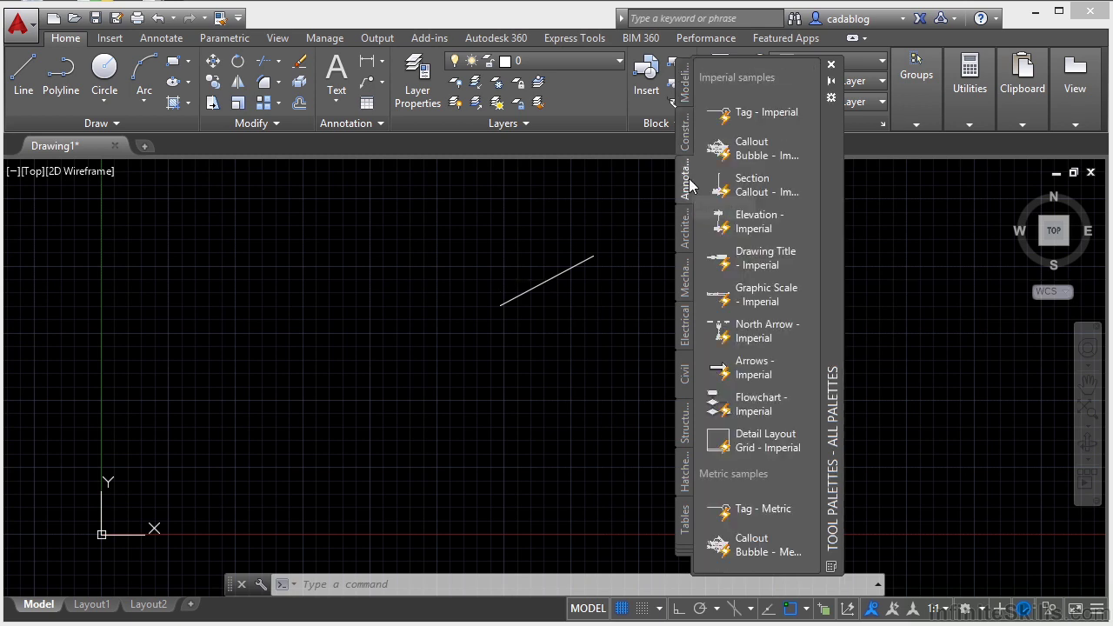
{"action": "left_click", "coordinate": [687, 228]}
{"action": "left_click", "coordinate": [687, 292]}
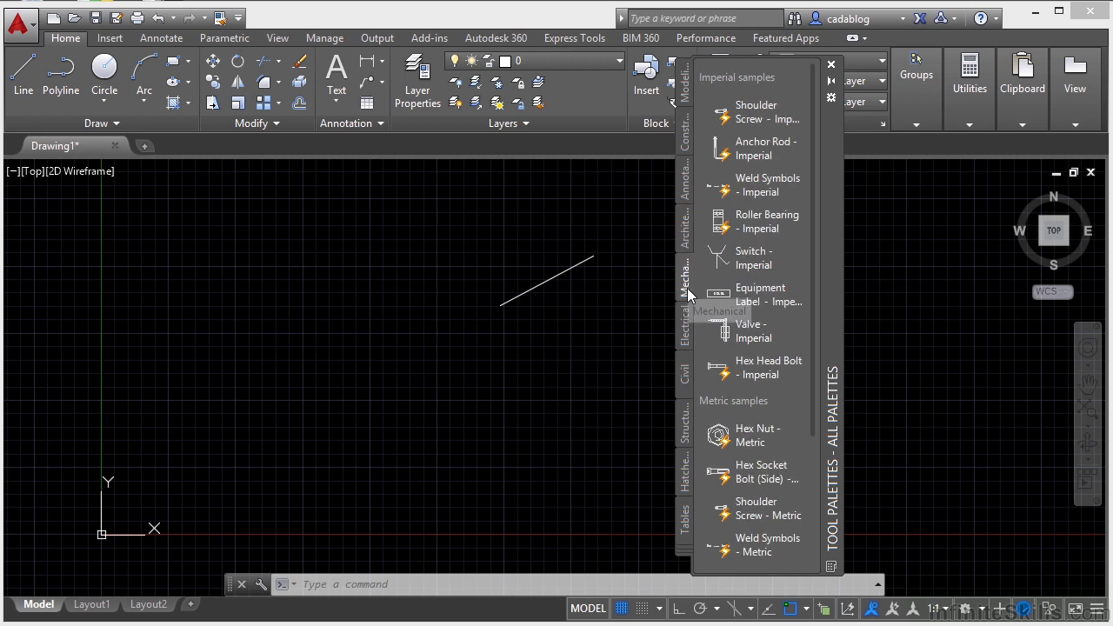
{"action": "left_click", "coordinate": [686, 338]}
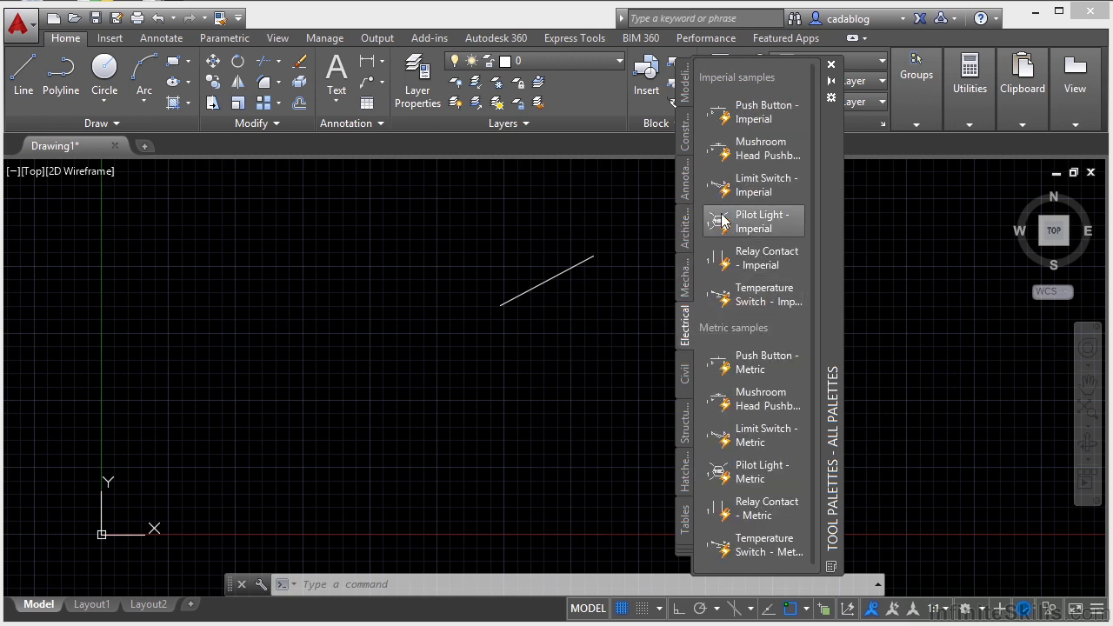
{"action": "left_click", "coordinate": [686, 374]}
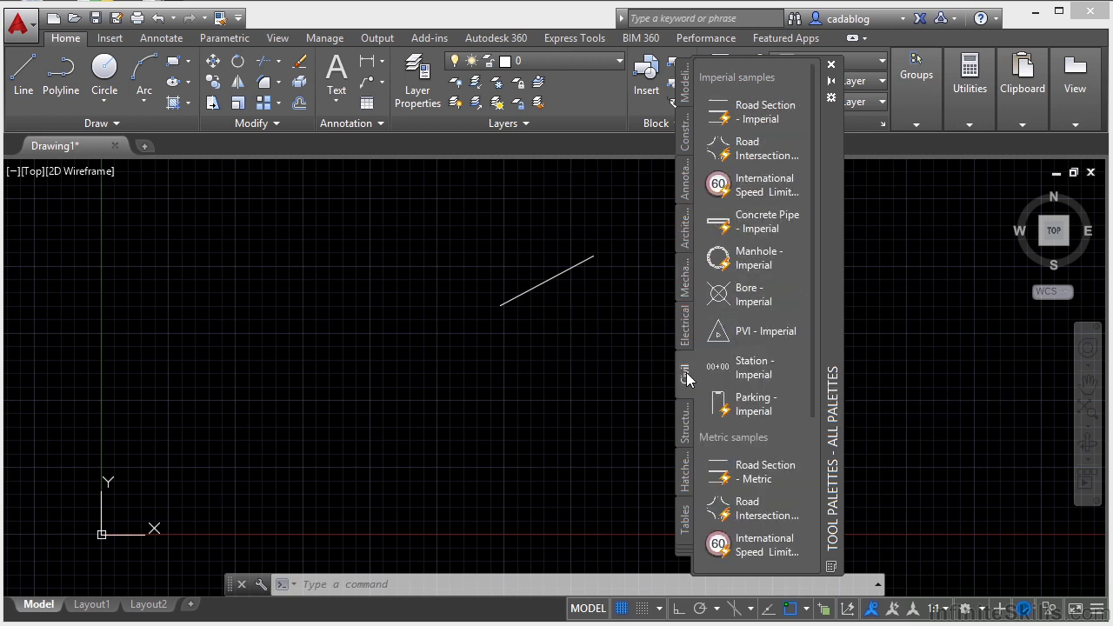
Step: Place the Bore - Imperial symbol up and to the left of the line
{"action": "left_click", "coordinate": [738, 299]}
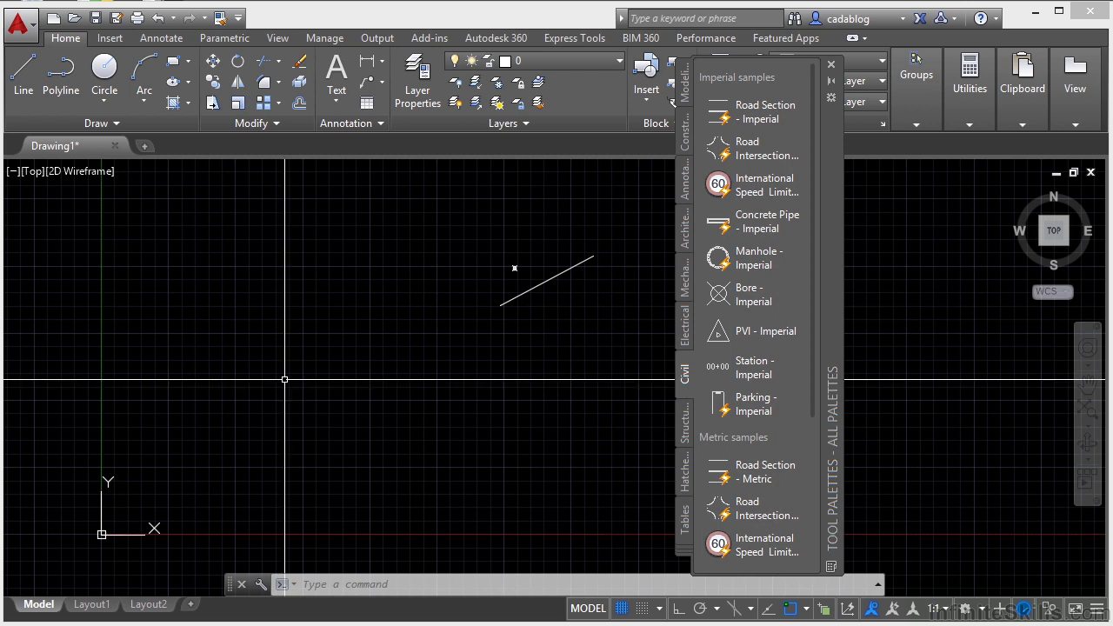
{"action": "scroll", "coordinate": [487, 287], "scroll_direction": "up", "scroll_amount": 10}
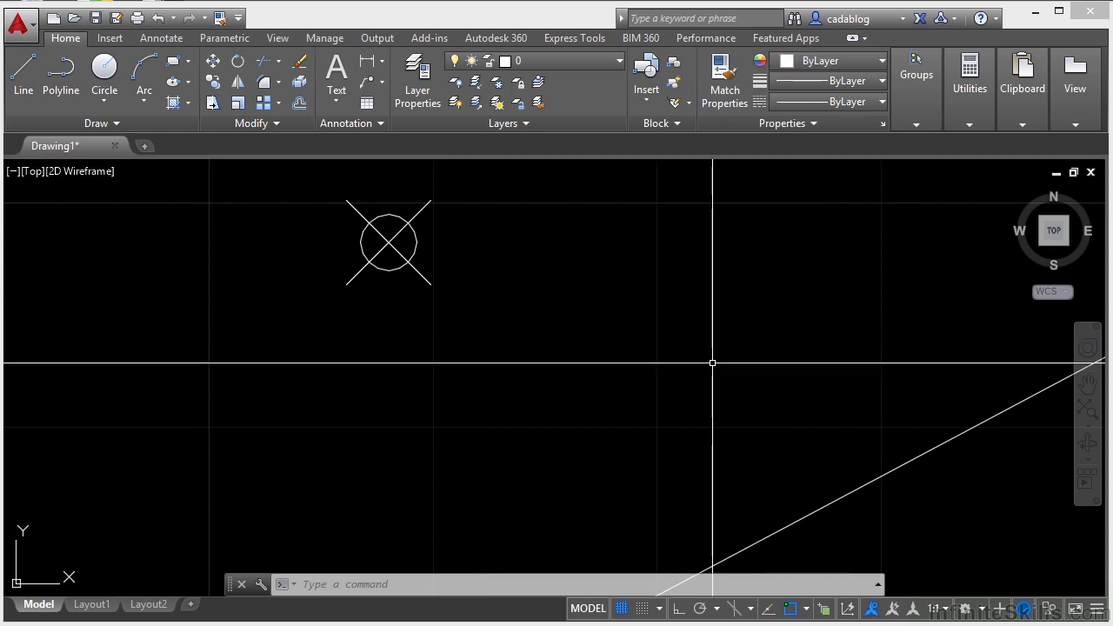
{"action": "scroll", "coordinate": [574, 352], "scroll_direction": "down", "scroll_amount": 2}
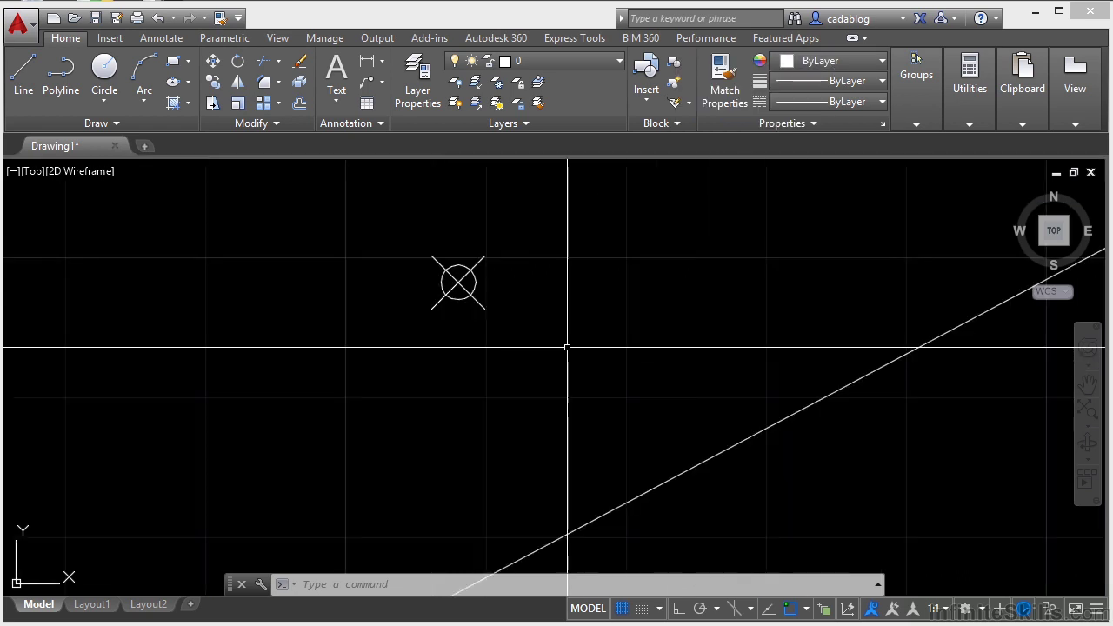
Step: Open QuickCalc with Ctrl+8, reposition it, and stretch it taller to show every section
{"action": "key", "text": "ctrl+8"}
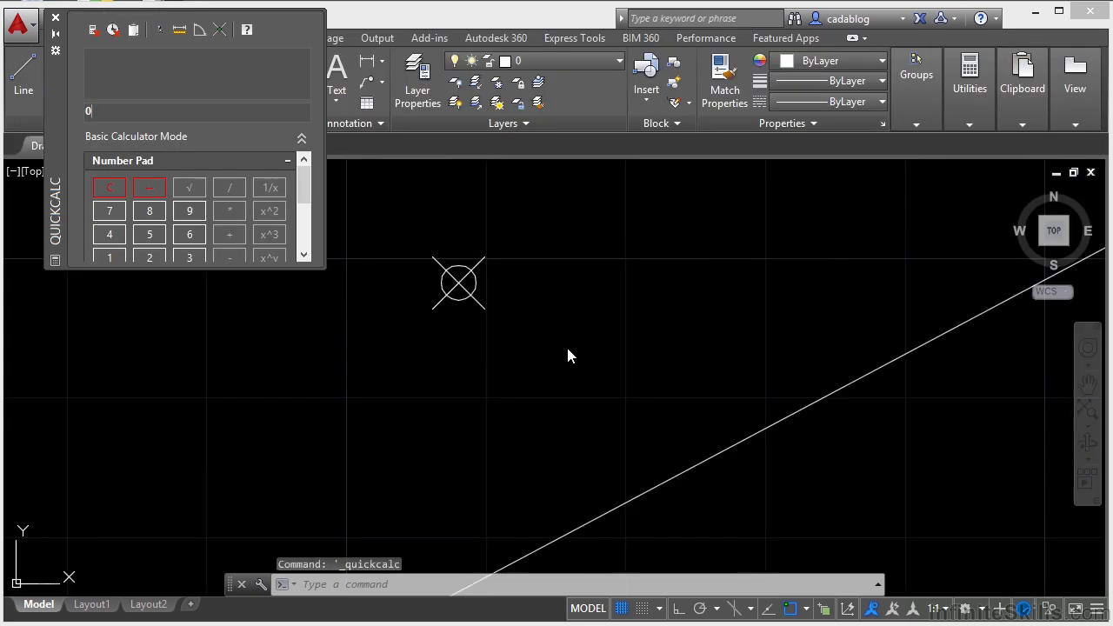
{"action": "mouse_move", "coordinate": [62, 200]}
{"action": "left_mouse_down"}
{"action": "mouse_move", "coordinate": [287, 365]}
{"action": "mouse_move", "coordinate": [328, 428]}
{"action": "mouse_move", "coordinate": [213, 400]}
{"action": "left_mouse_up"}
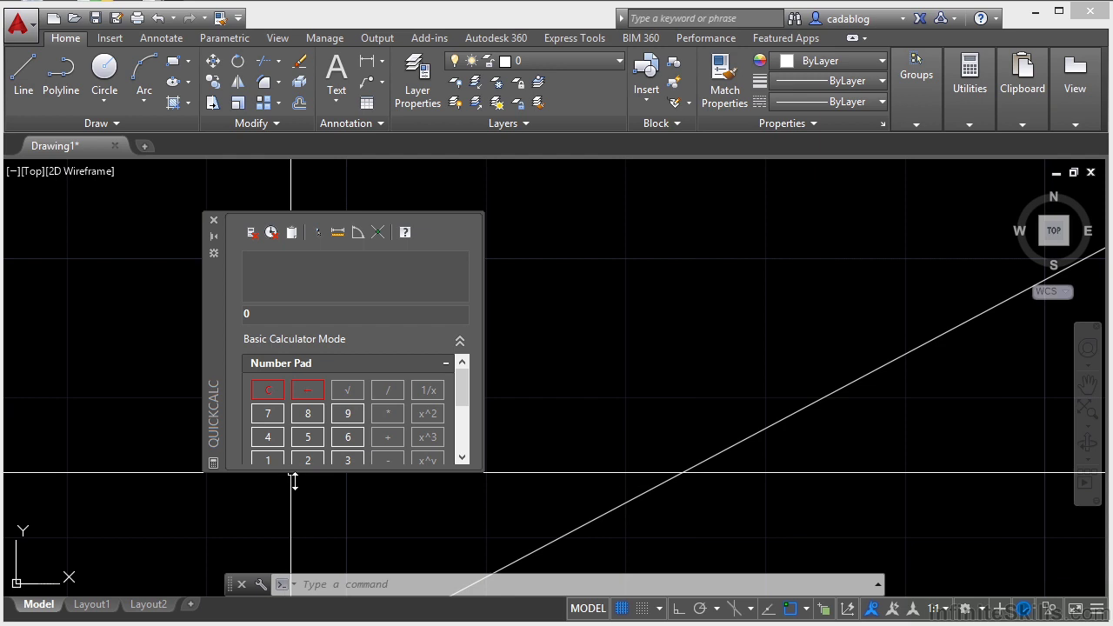
{"action": "left_click_drag", "start_coordinate": [294, 482], "coordinate": [287, 574]}
{"action": "left_click_drag", "start_coordinate": [211, 397], "coordinate": [115, 275]}
{"action": "left_click_drag", "start_coordinate": [249, 450], "coordinate": [255, 537]}
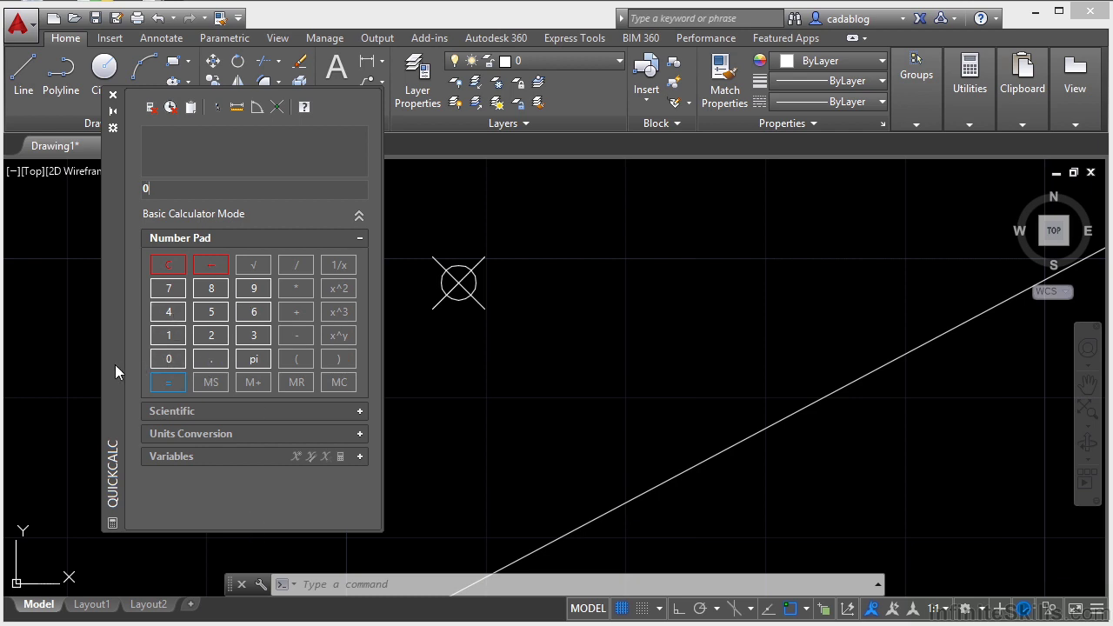
{"action": "type", "text": "3.14x6"}
Step: Enter 3.1494159+654 in QuickCalc and evaluate it to 657.149416
{"action": "key", "text": "ctrl+a"}
{"action": "key", "text": "Delete"}
{"action": "type", "text": "3.14"}
{"action": "left_click", "coordinate": [254, 288]}
{"action": "left_click", "coordinate": [174, 315]}
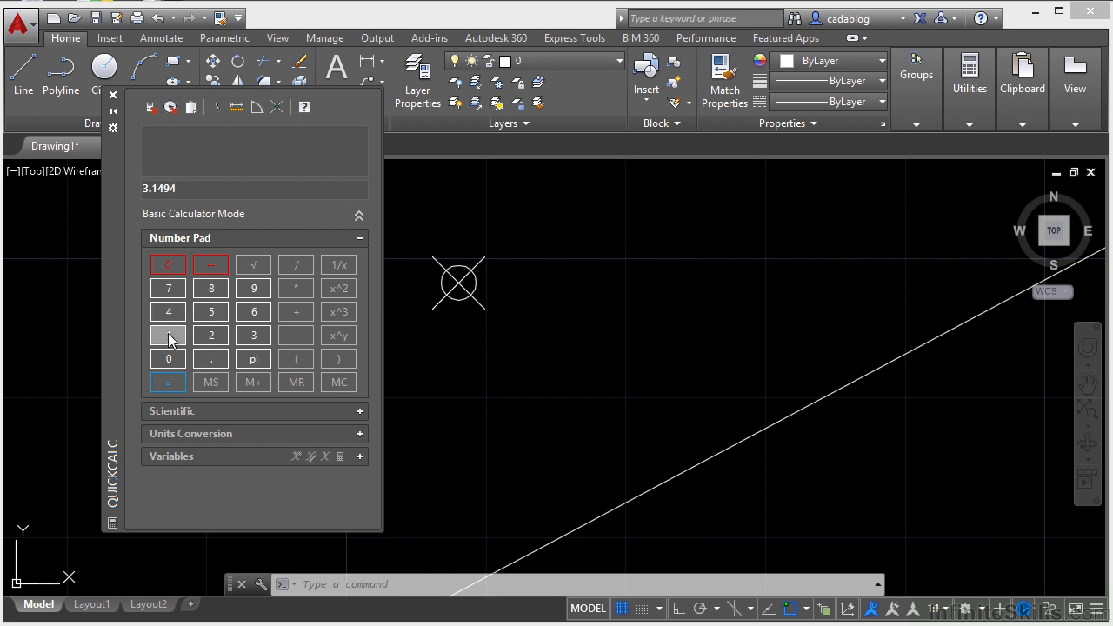
{"action": "left_click", "coordinate": [169, 335]}
{"action": "left_click", "coordinate": [211, 311]}
{"action": "left_click", "coordinate": [254, 289]}
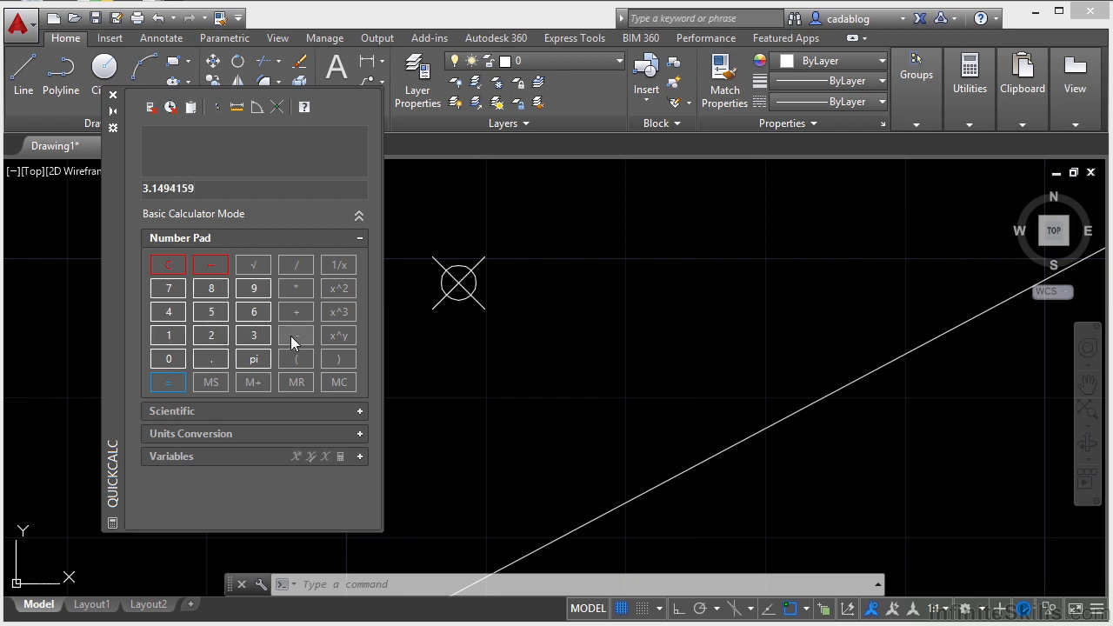
{"action": "left_click", "coordinate": [296, 311]}
{"action": "left_click", "coordinate": [253, 311]}
{"action": "left_click", "coordinate": [211, 311]}
{"action": "left_click", "coordinate": [168, 311]}
{"action": "key", "text": "Return"}
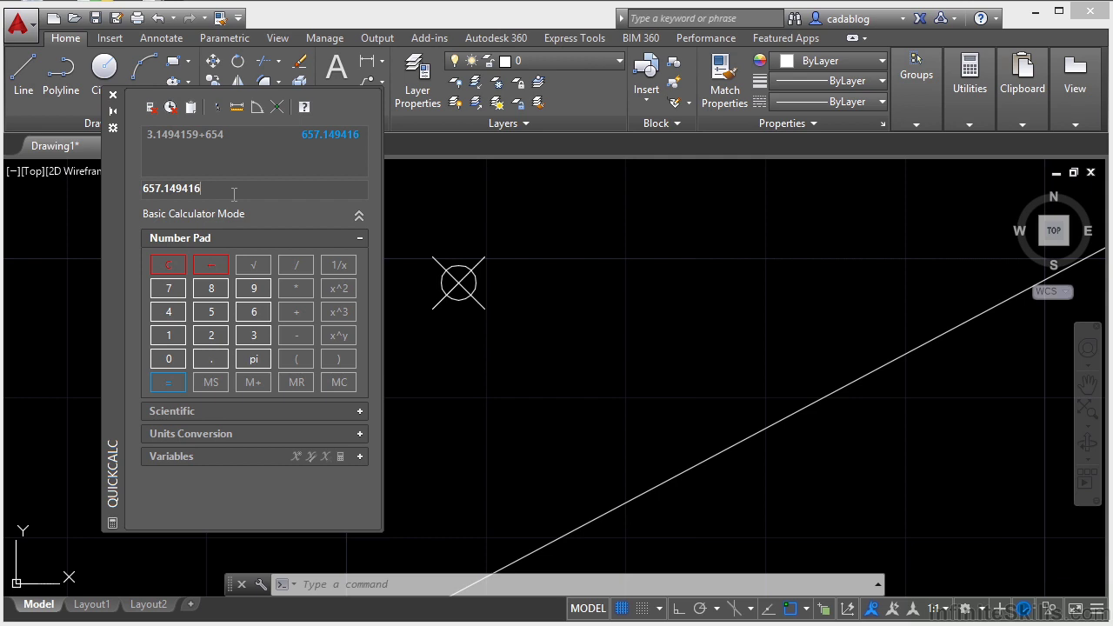
Step: Copy the 657.149416 result, then window-select in the drawing area
{"action": "left_click_drag", "start_coordinate": [223, 192], "coordinate": [142, 190]}
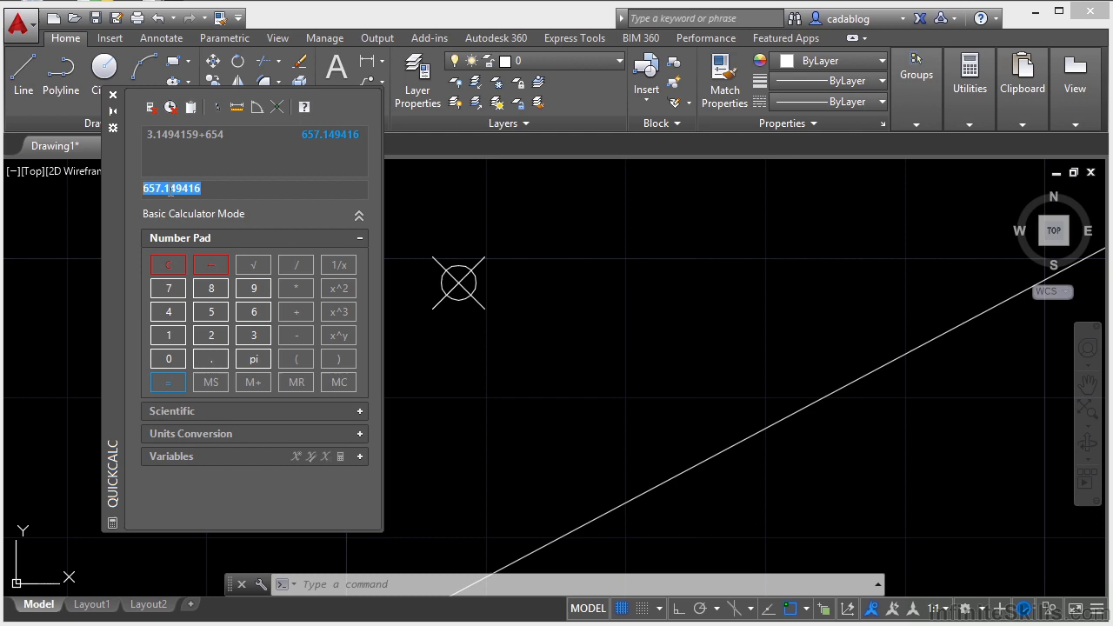
{"action": "right_click", "coordinate": [171, 189]}
{"action": "left_click", "coordinate": [214, 239]}
{"action": "left_click", "coordinate": [522, 229]}
{"action": "left_click", "coordinate": [613, 233]}
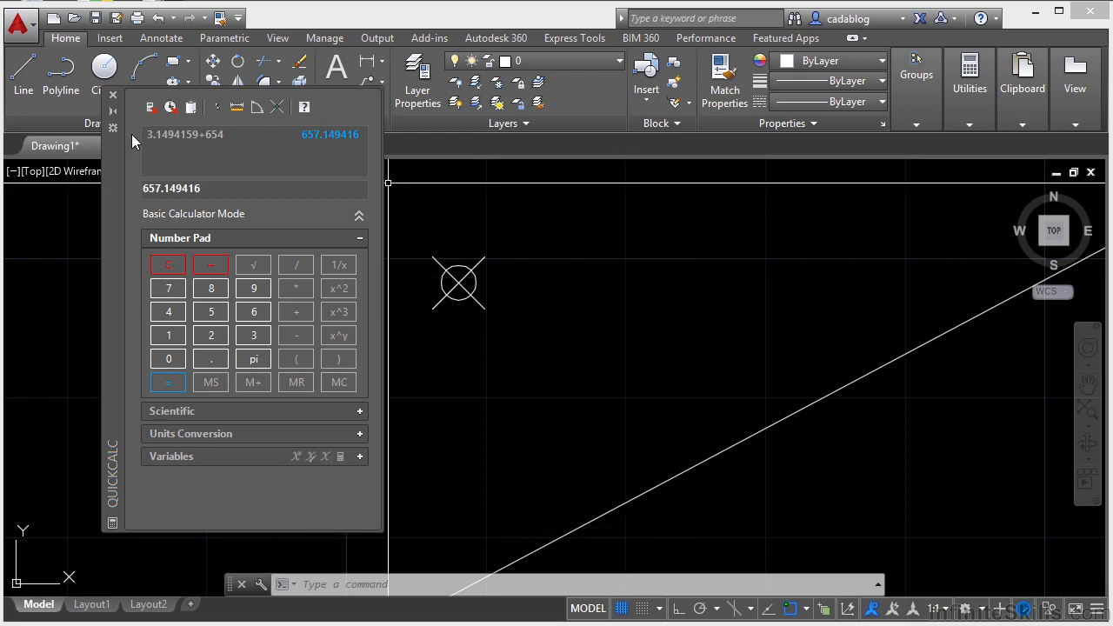
Step: Close QuickCalc, float and enlarge the command line, then close it and confirm
{"action": "left_click", "coordinate": [112, 94]}
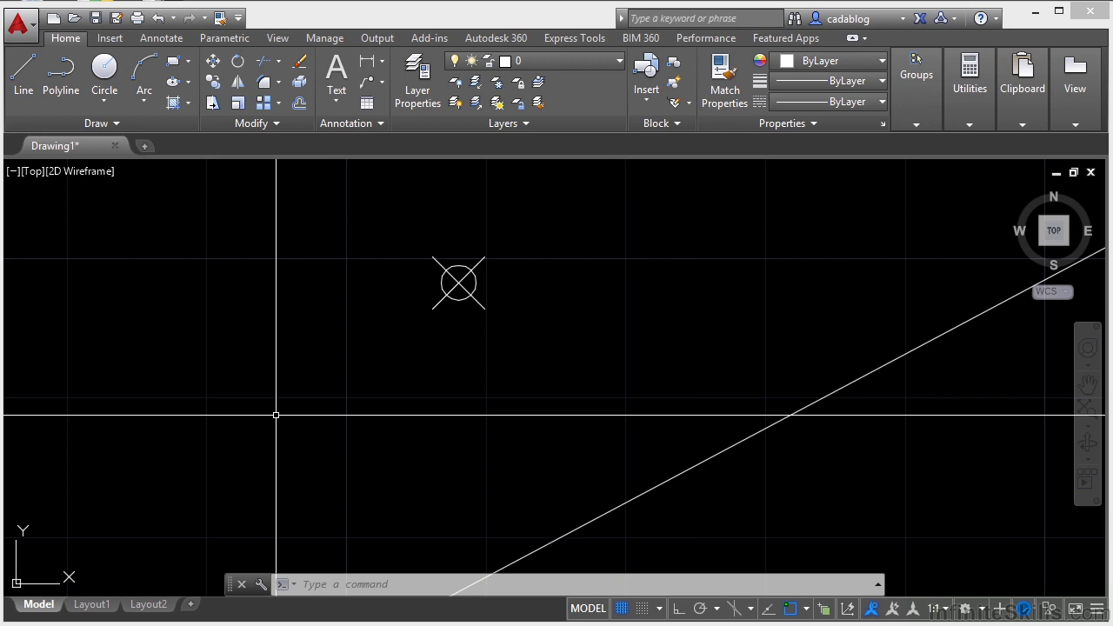
{"action": "left_click_drag", "start_coordinate": [233, 590], "coordinate": [165, 332]}
{"action": "left_click_drag", "start_coordinate": [248, 351], "coordinate": [246, 521]}
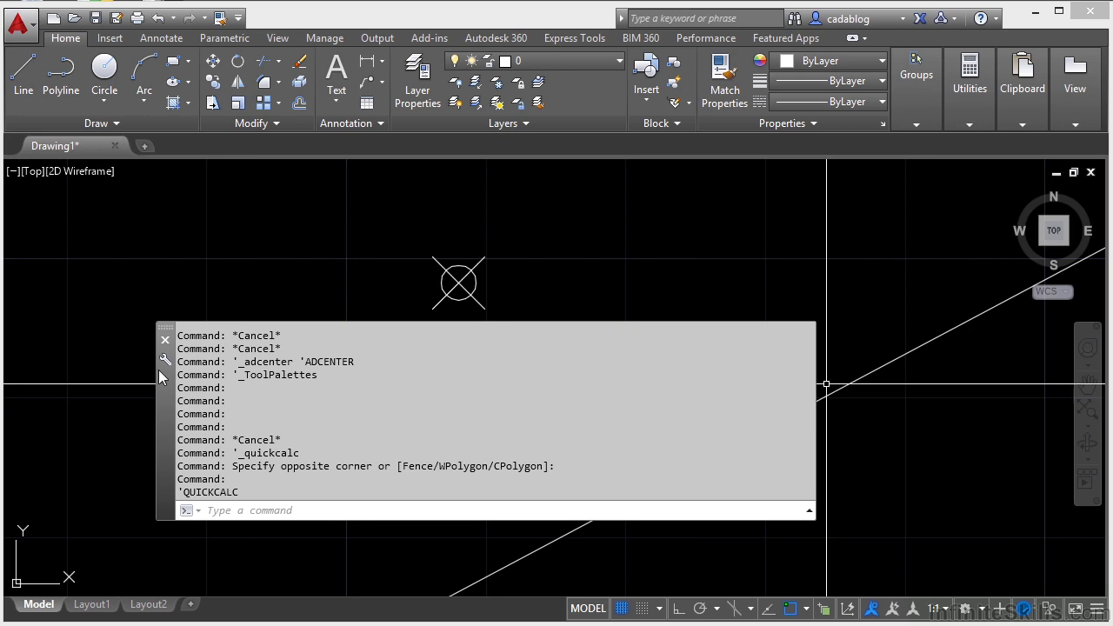
{"action": "left_click", "coordinate": [167, 339]}
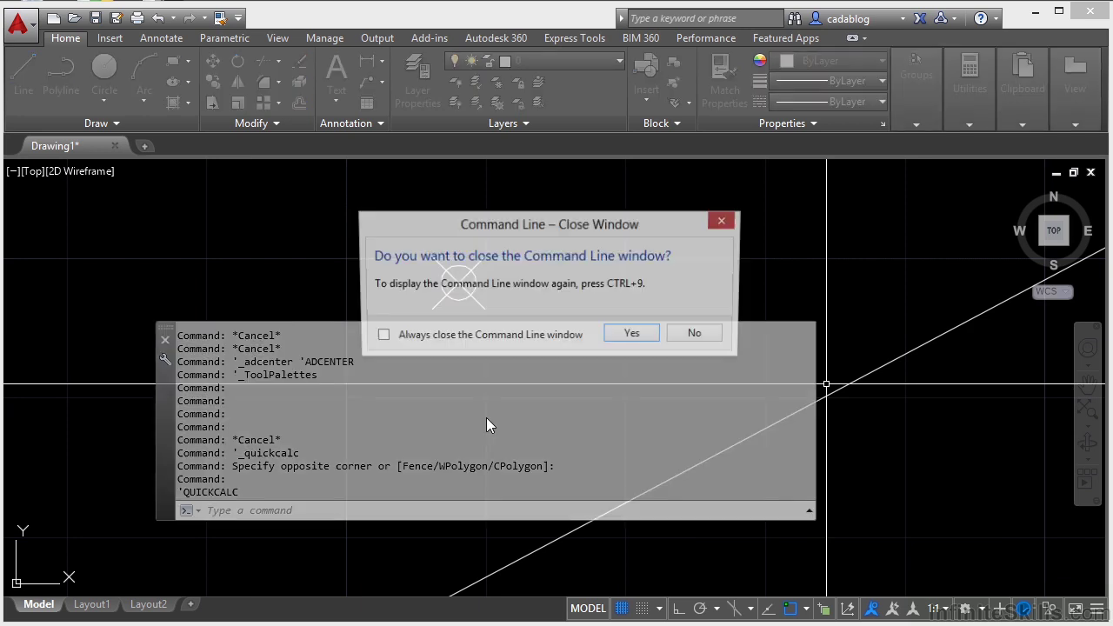
{"action": "left_click", "coordinate": [634, 336]}
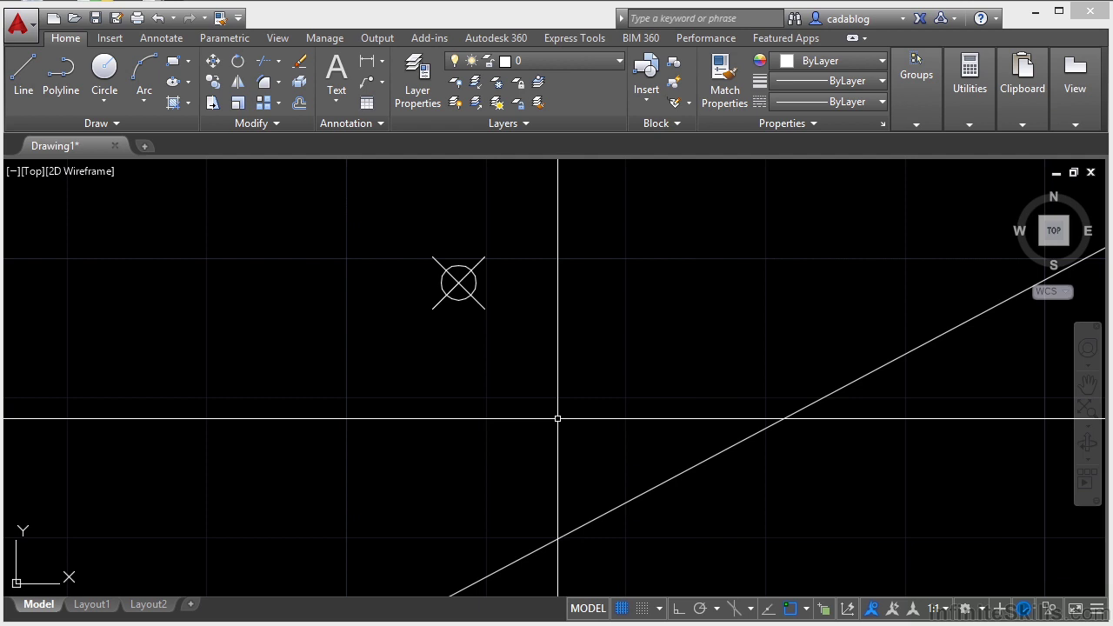
Step: Reopen the command line with Ctrl+9, move it to the bottom and shrink it to one line
{"action": "key", "text": "ctrl+9"}
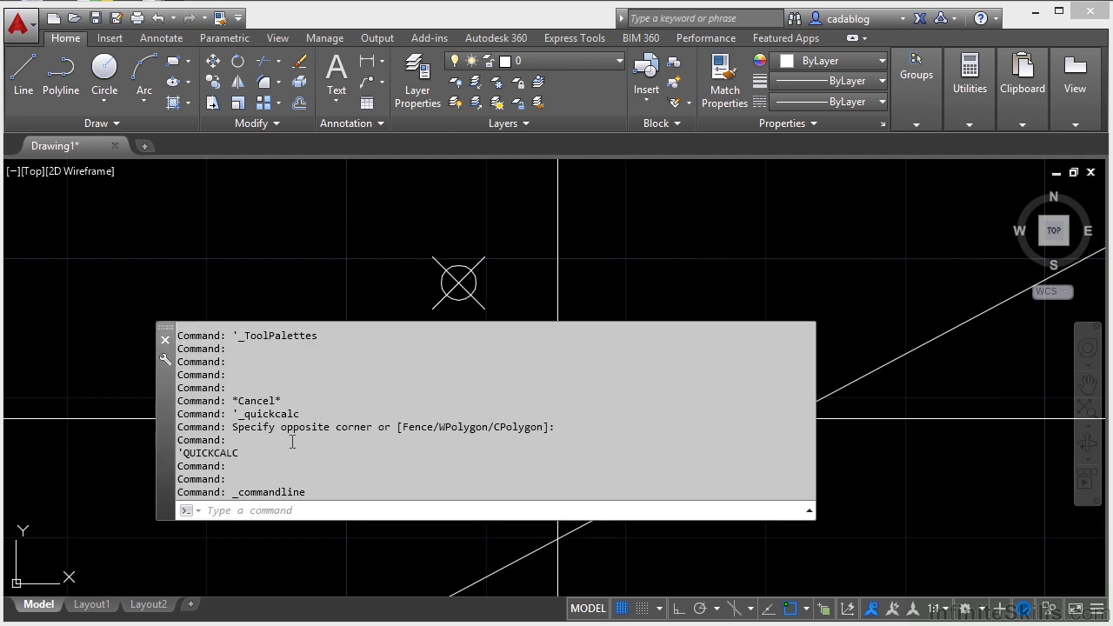
{"action": "left_click_drag", "start_coordinate": [163, 396], "coordinate": [223, 468]}
{"action": "left_click_drag", "start_coordinate": [261, 398], "coordinate": [263, 582]}
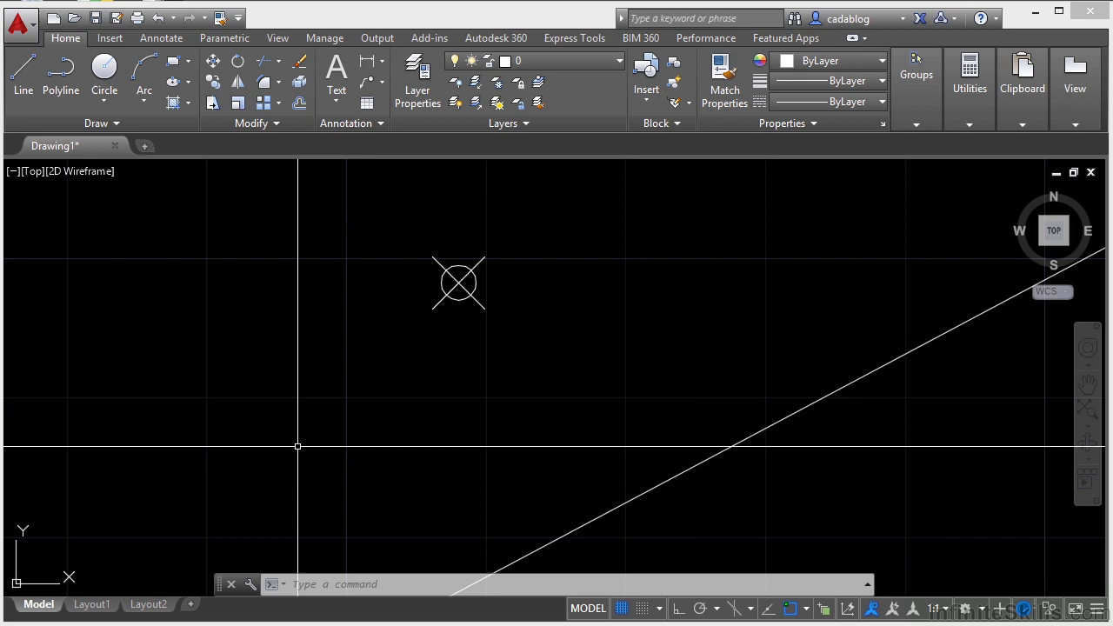
Step: Toggle Clean Screen with Ctrl+0 and zoom and pan to reframe the drawing
{"action": "key", "text": "ctrl+0"}
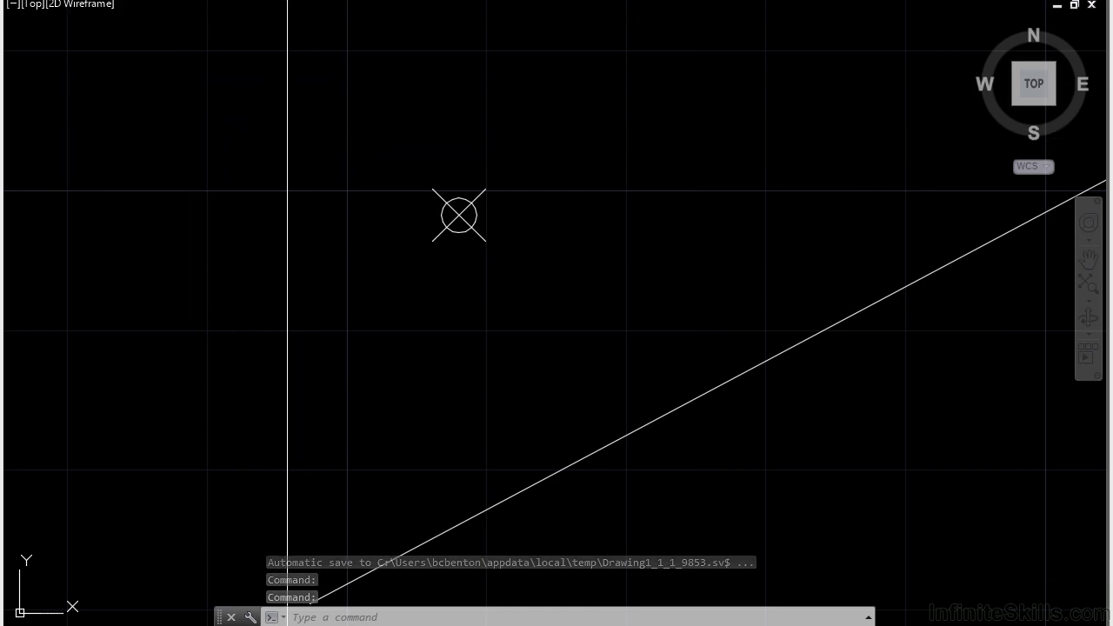
{"action": "key", "text": "ctrl+0"}
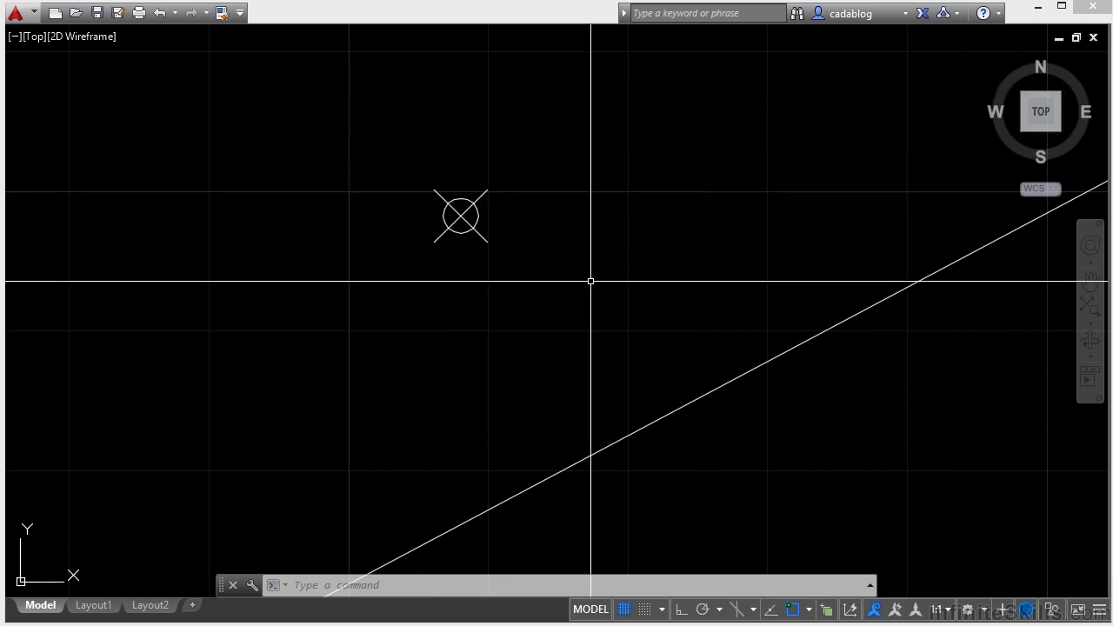
{"action": "scroll", "coordinate": [513, 296], "scroll_direction": "down", "scroll_amount": 4}
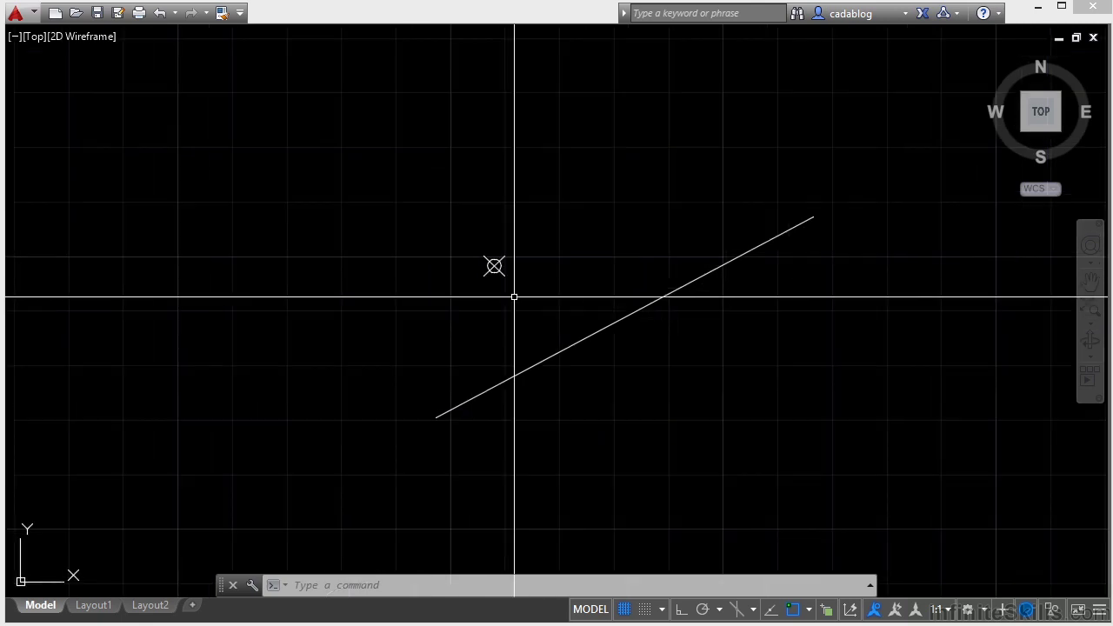
{"action": "scroll", "coordinate": [517, 301], "scroll_direction": "up", "scroll_amount": 3}
{"action": "scroll", "coordinate": [513, 297], "scroll_direction": "down", "scroll_amount": 1}
{"action": "mouse_move", "coordinate": [514, 297]}
{"action": "middle_mouse_down"}
{"action": "mouse_move", "coordinate": [390, 286]}
{"action": "mouse_move", "coordinate": [465, 285]}
{"action": "middle_mouse_up"}
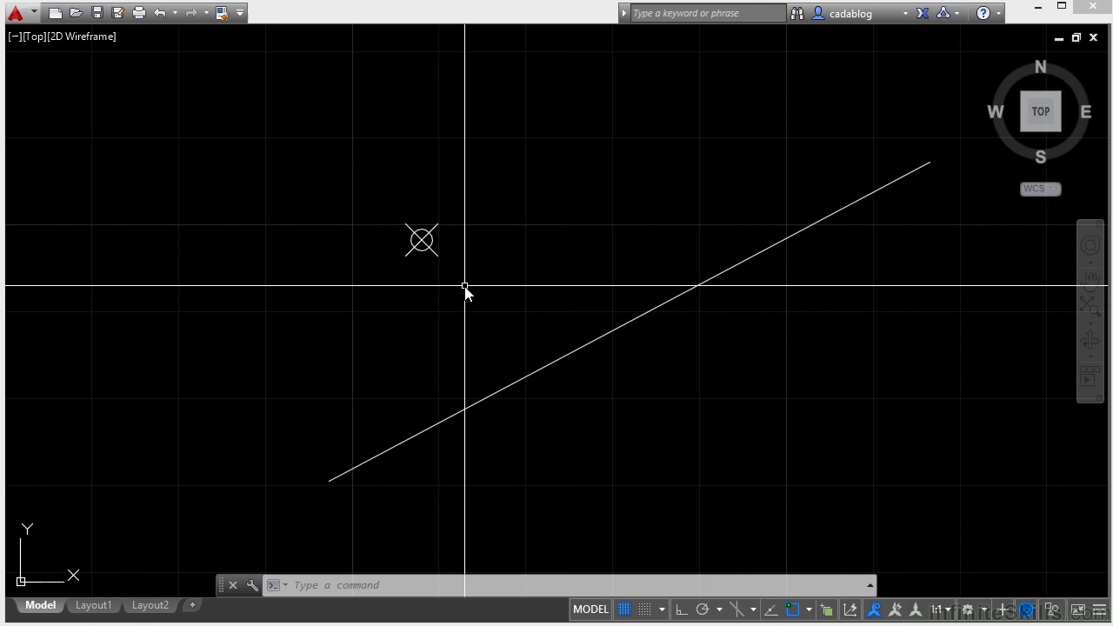
Step: Draw an open three-segment LINE shape beside the bore circle, then turn Clean Screen off
{"action": "type", "text": "line"}
{"action": "key", "text": "Return"}
{"action": "left_click", "coordinate": [497, 280]}
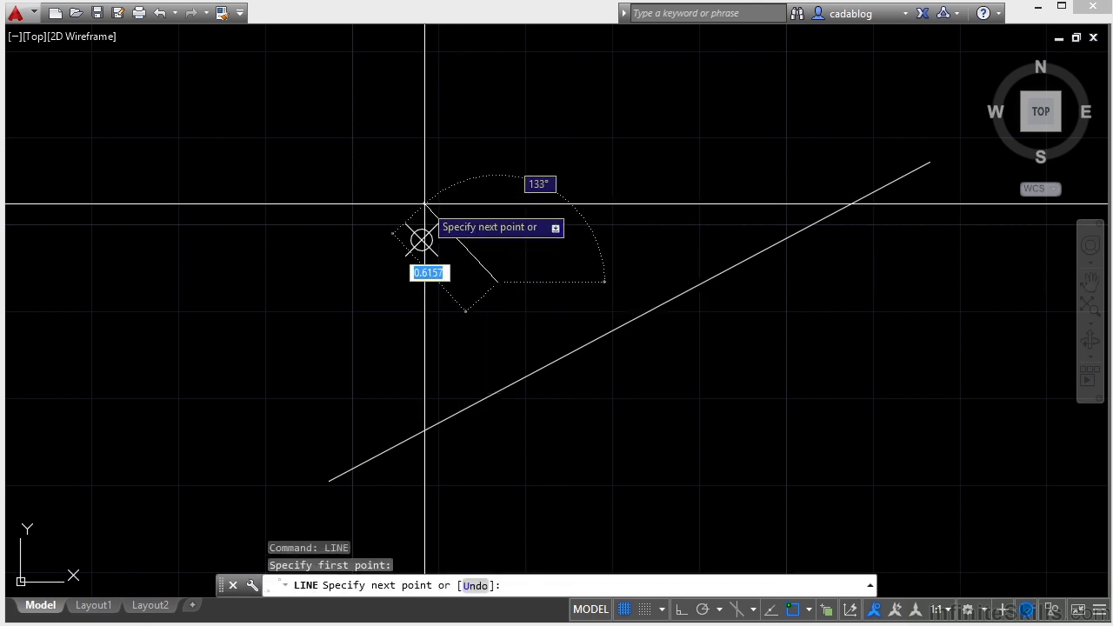
{"action": "left_click", "coordinate": [413, 181]}
{"action": "left_click", "coordinate": [538, 179]}
{"action": "left_click", "coordinate": [567, 236]}
{"action": "key", "text": "Return"}
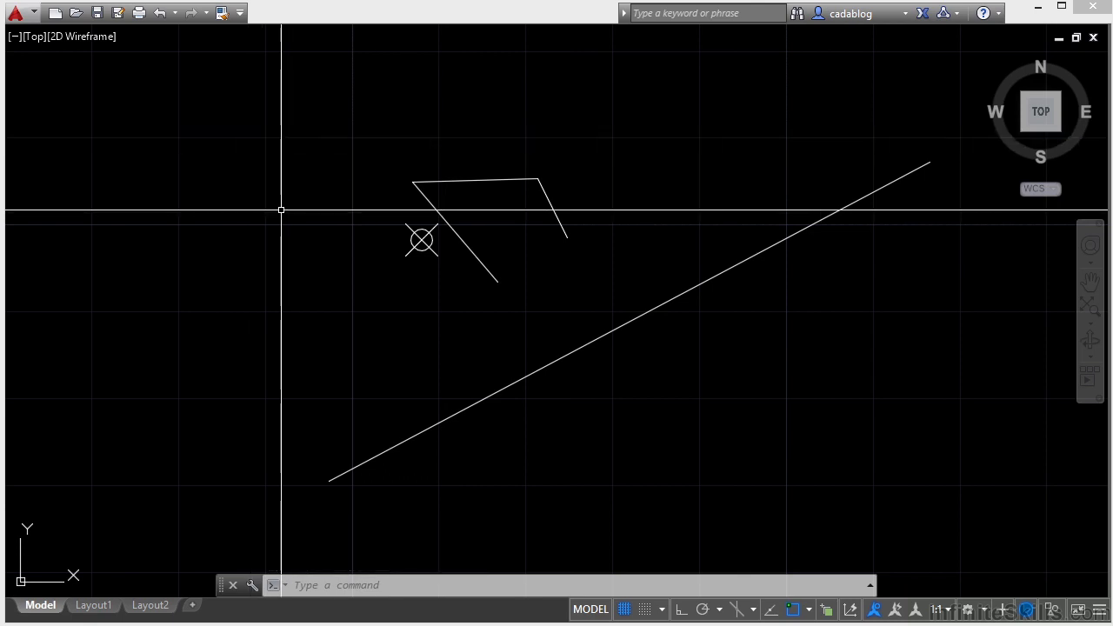
{"action": "key", "text": "ctrl+0"}
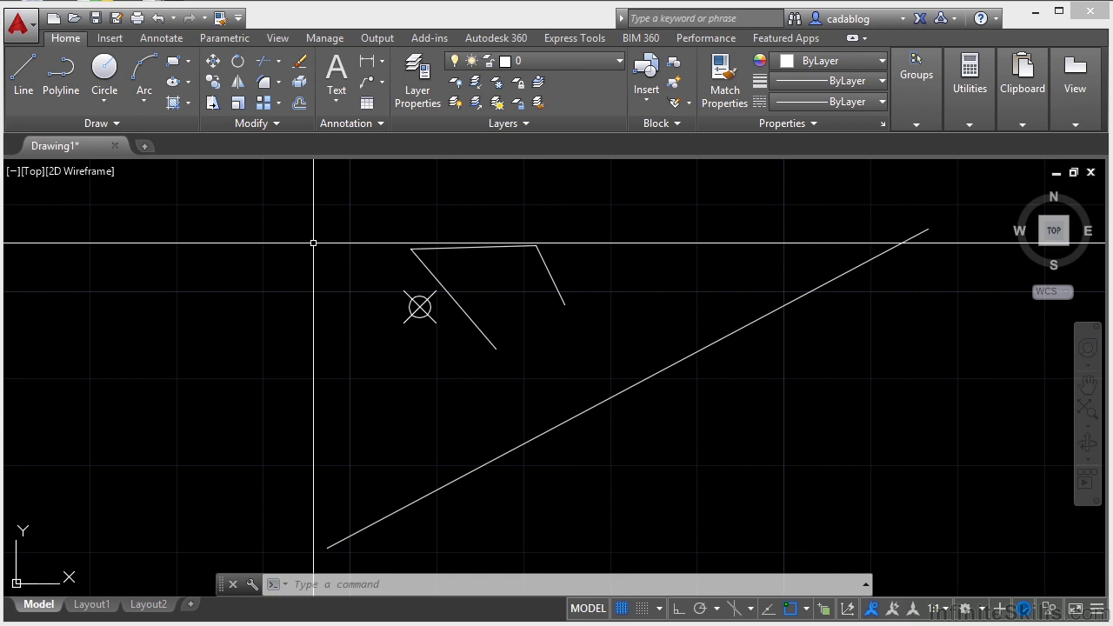
Step: Open the Properties palette, disable Allow Docking, and float it over the drawing
{"action": "key", "text": "ctrl+1"}
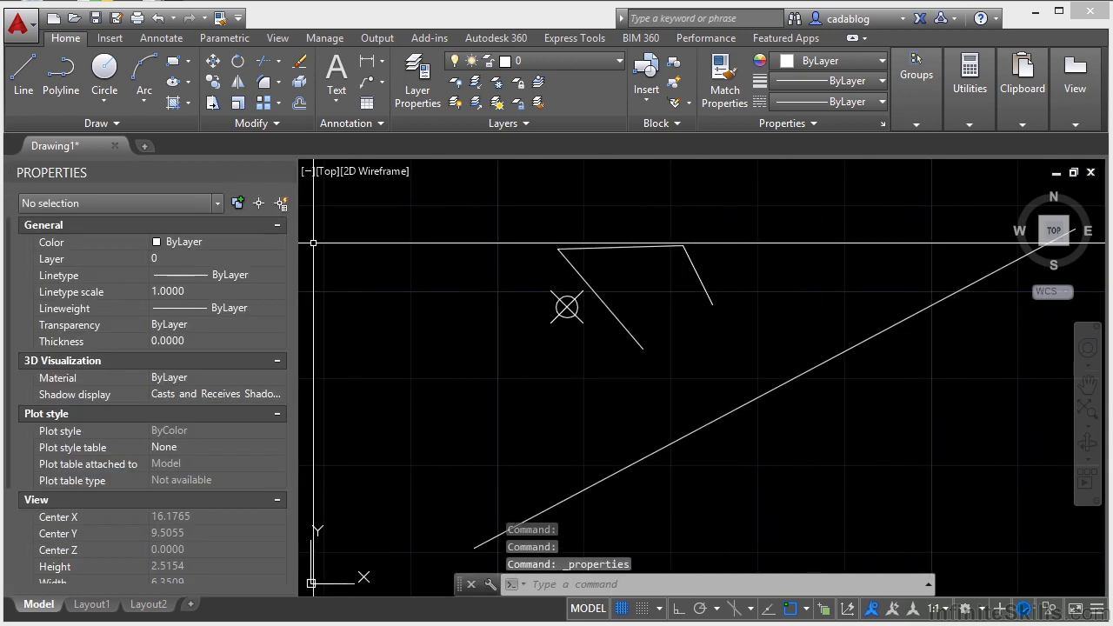
{"action": "right_click", "coordinate": [124, 176]}
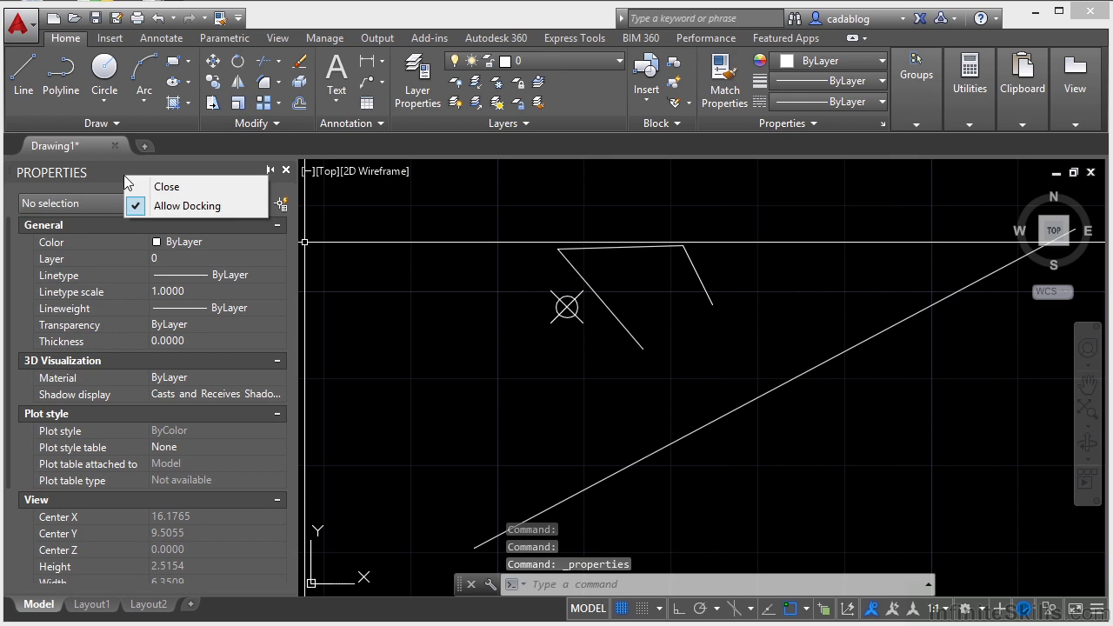
{"action": "left_click", "coordinate": [187, 206]}
{"action": "left_click_drag", "start_coordinate": [80, 269], "coordinate": [156, 278]}
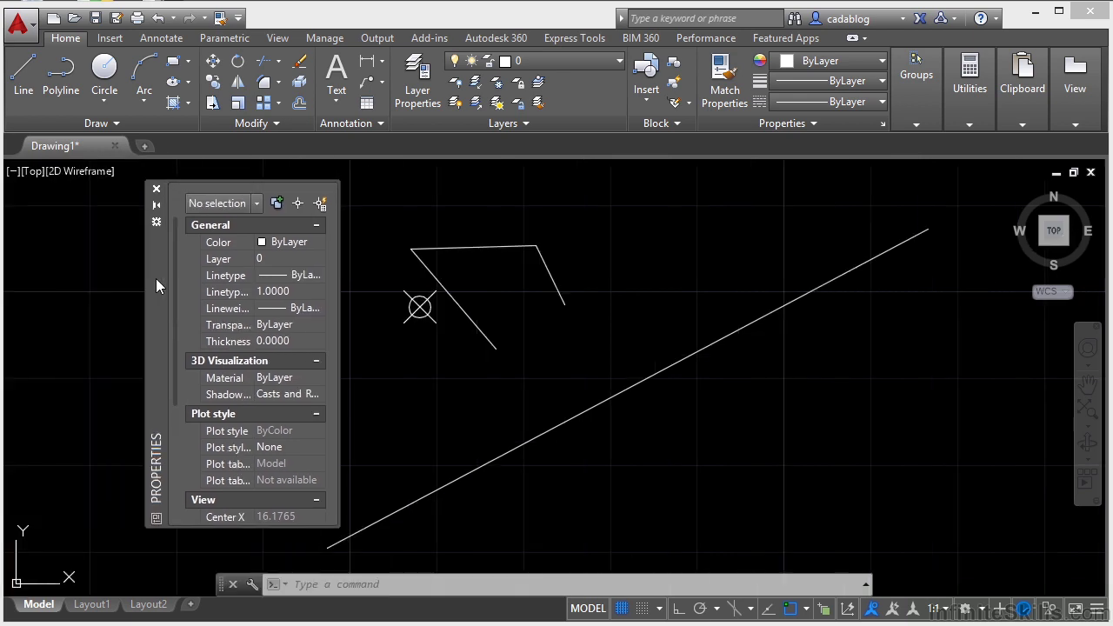
Step: Leave the palette's transparency unchanged and turn on auto-hide for the floating Properties palette
{"action": "left_click", "coordinate": [157, 205]}
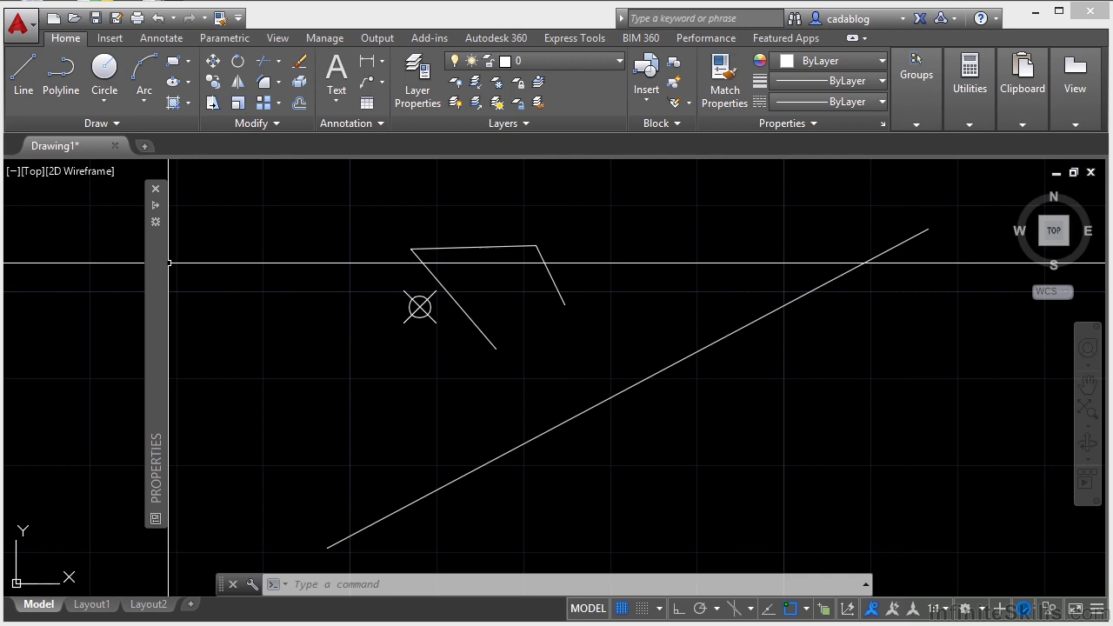
{"action": "mouse_move", "coordinate": [155, 209]}
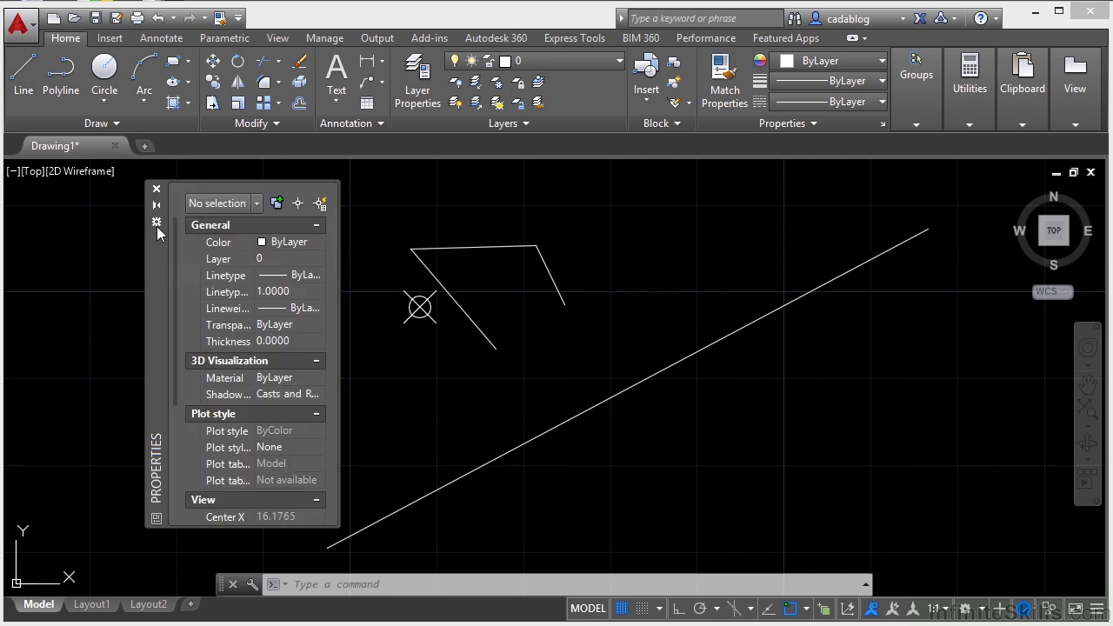
{"action": "left_click", "coordinate": [158, 221]}
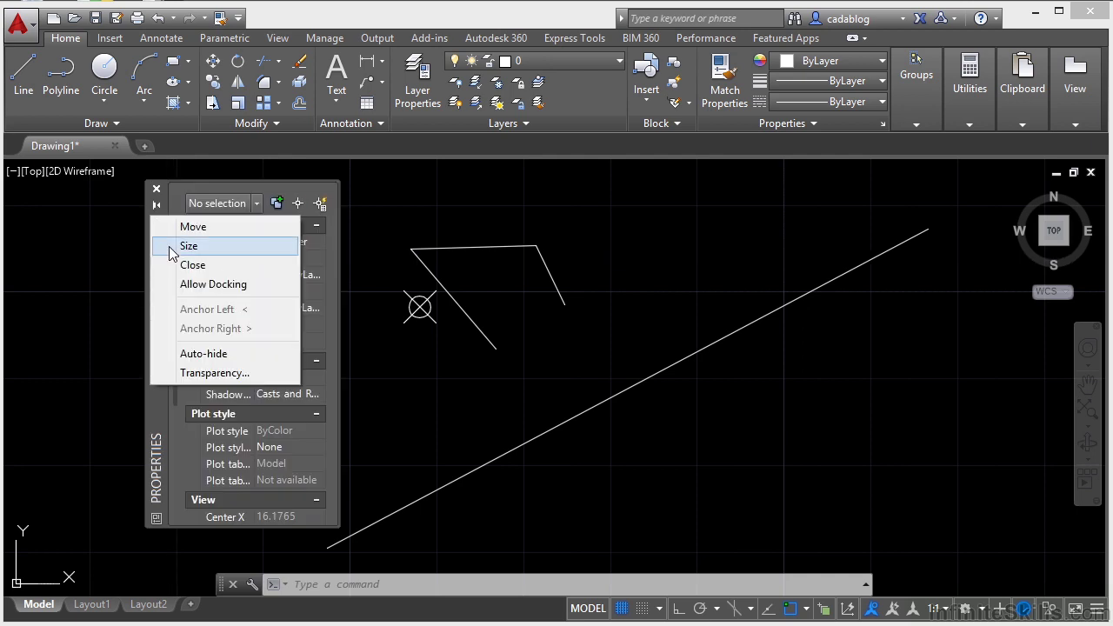
{"action": "left_click", "coordinate": [195, 379]}
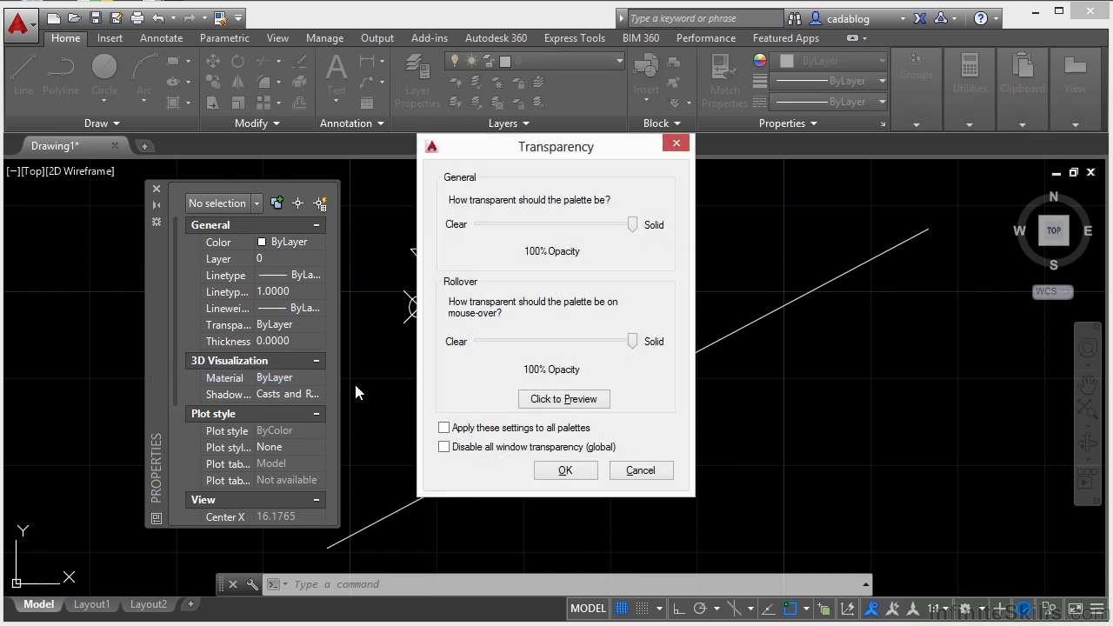
{"action": "left_click", "coordinate": [642, 471]}
{"action": "left_click", "coordinate": [156, 207]}
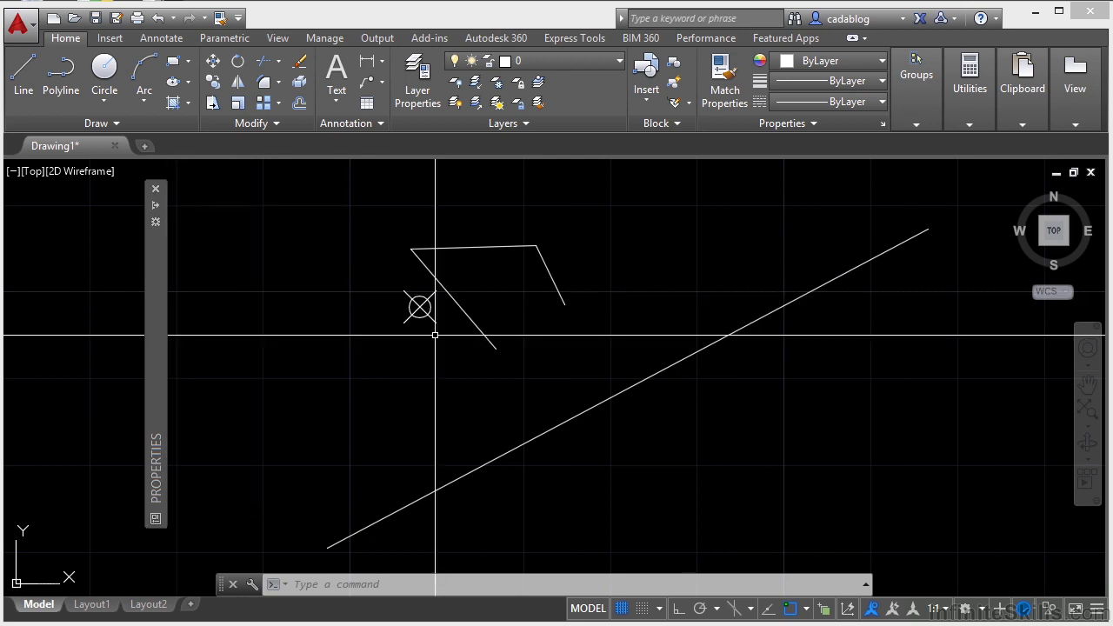
Step: Re-enable docking, dock the Properties palette on the left edge, and narrow its width
{"action": "mouse_move", "coordinate": [163, 305]}
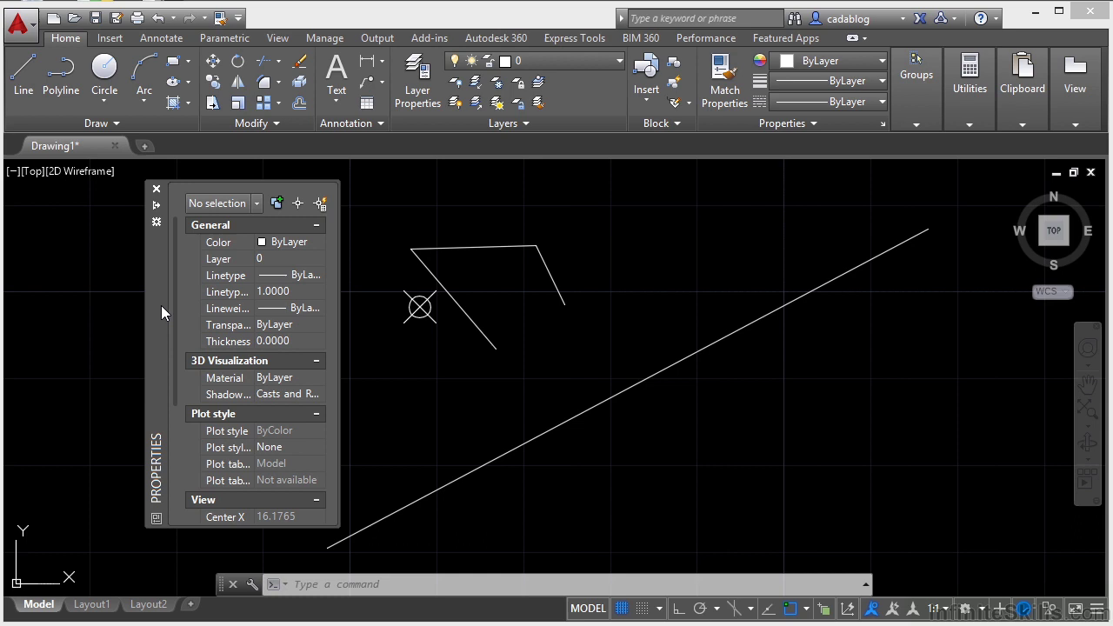
{"action": "left_click_drag", "start_coordinate": [161, 305], "coordinate": [14, 297]}
{"action": "right_click", "coordinate": [13, 290]}
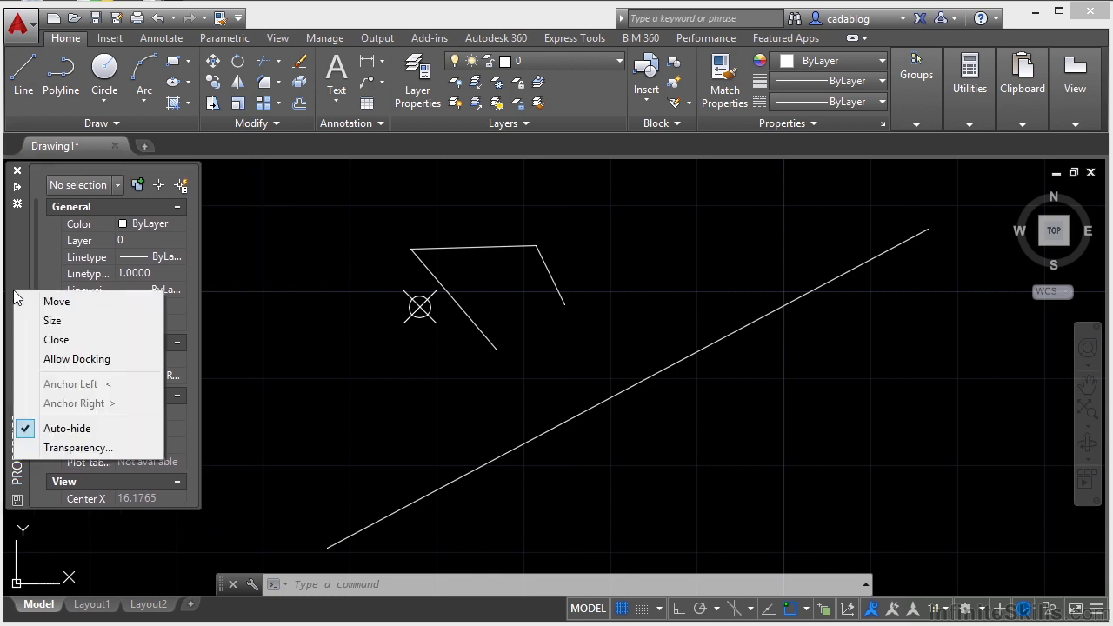
{"action": "left_click", "coordinate": [30, 357]}
{"action": "left_click_drag", "start_coordinate": [17, 318], "coordinate": [41, 289]}
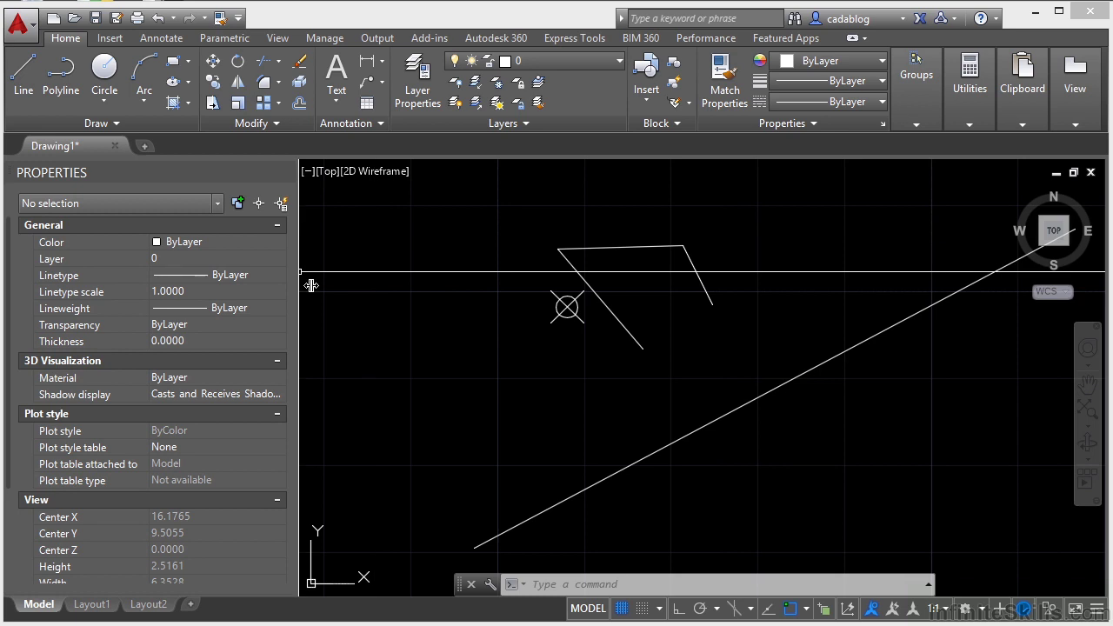
{"action": "left_click_drag", "start_coordinate": [300, 285], "coordinate": [165, 287]}
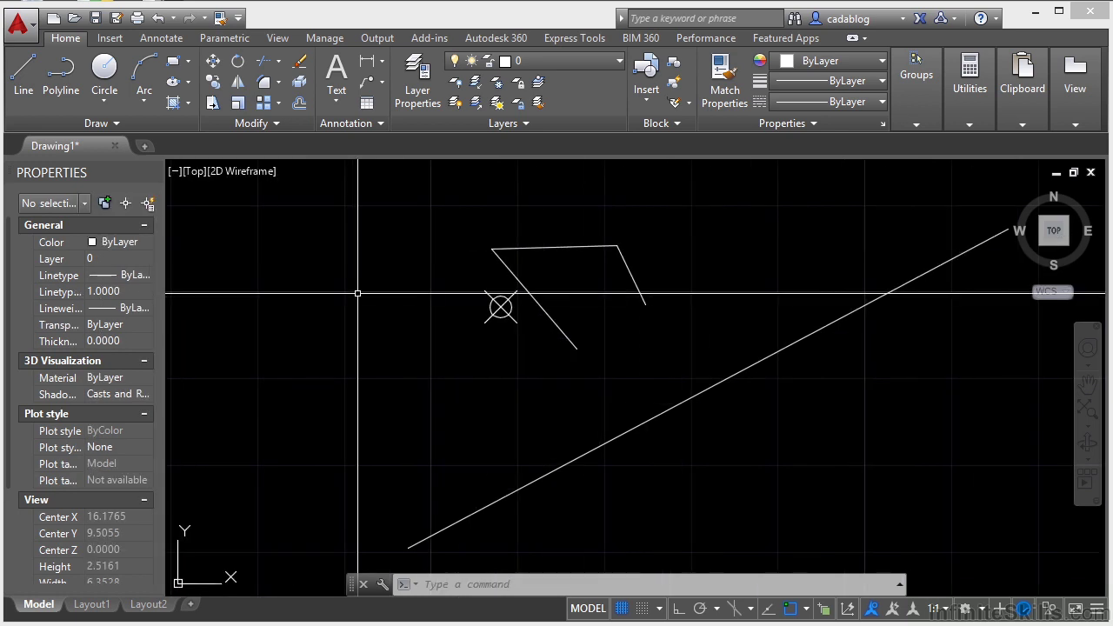